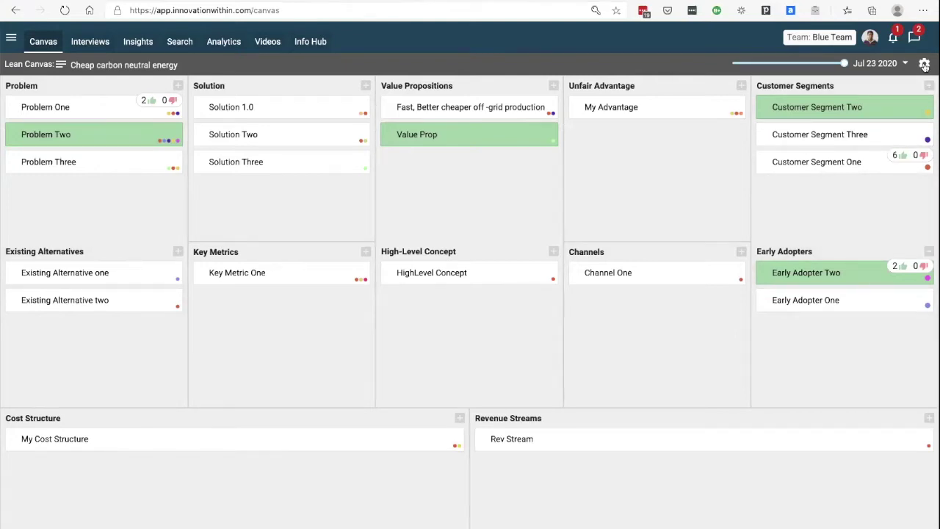
Switch the Lean Canvas to the skinny canvas layout.
click(925, 65)
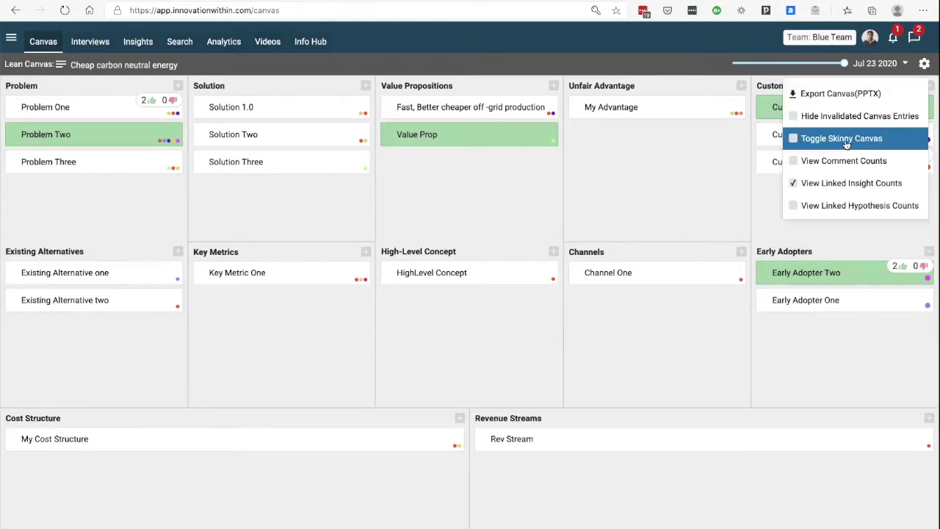
click(847, 139)
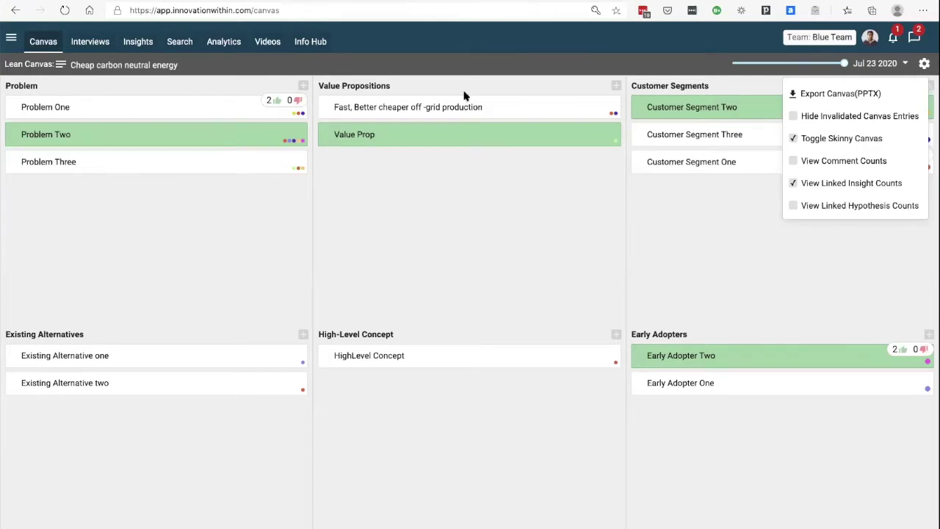
click(467, 225)
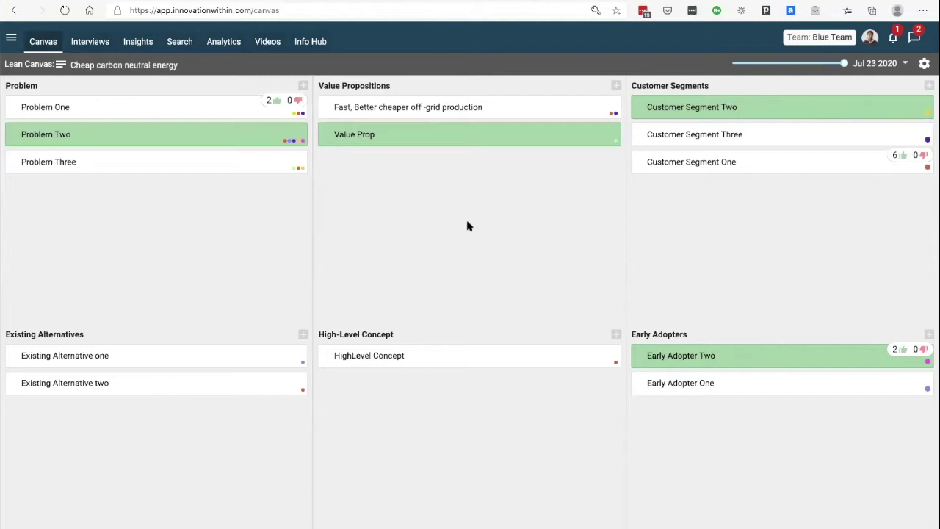
Add a new hypothesis reading "klajsdjklasjklnasdfjk" under Value Propositions.
click(467, 225)
text(klajsdjklasjklnasdfjk)
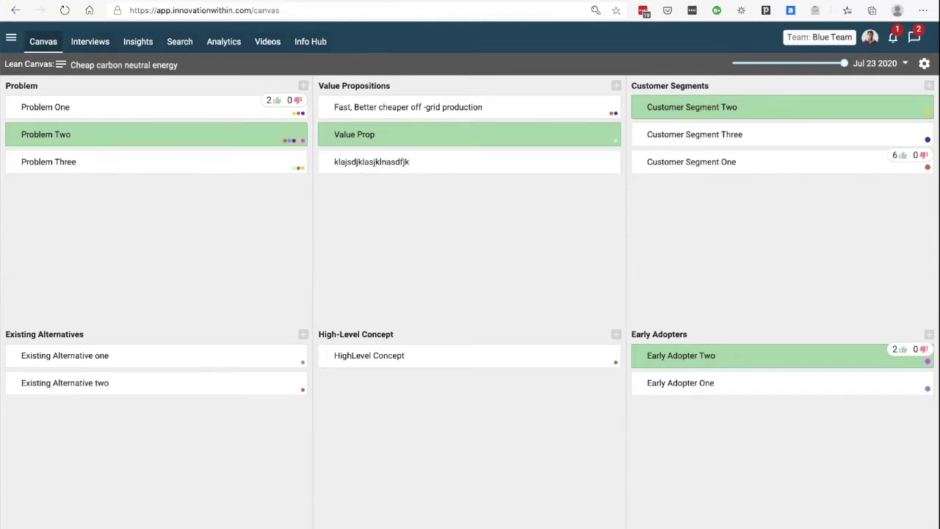
key(Return)
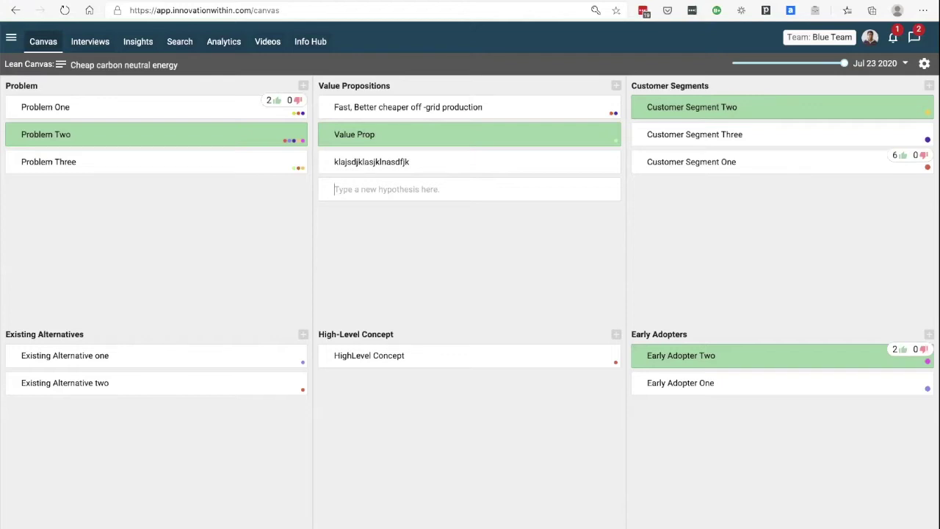
click(492, 185)
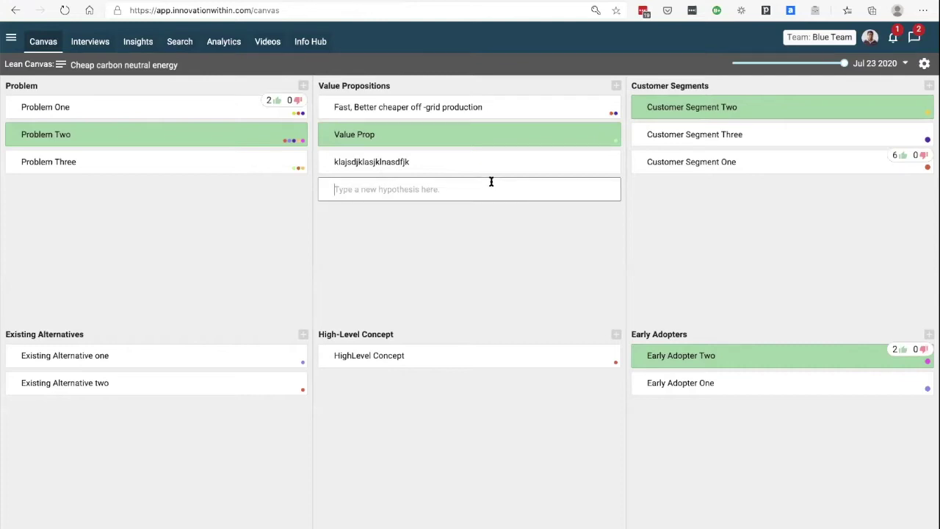
Link the "klajsdjklasjklnasdfjk" value proposition to Customer Segment Two and check which segment it highlights.
click(473, 171)
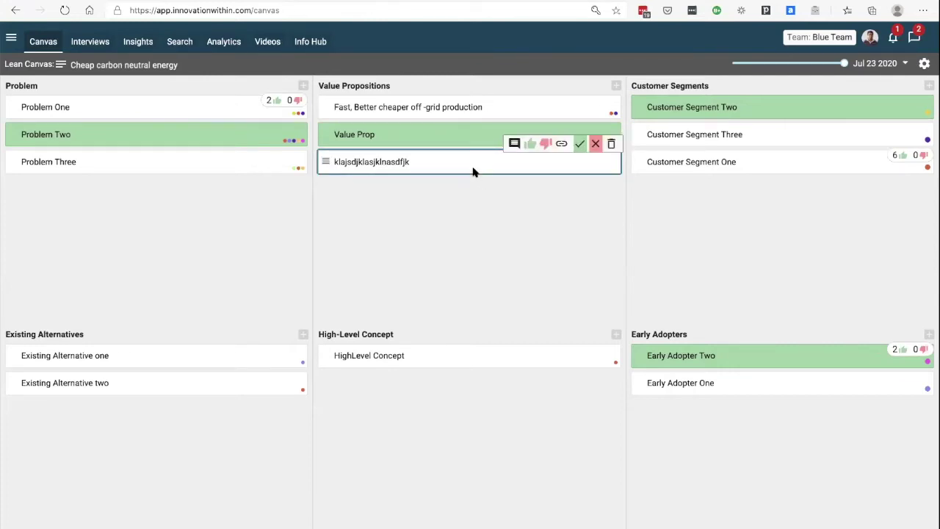
click(562, 144)
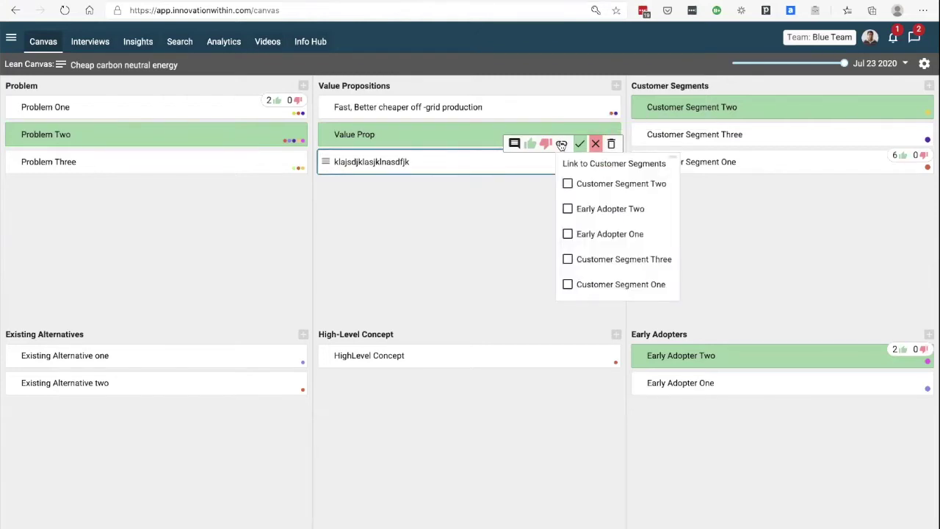
click(568, 185)
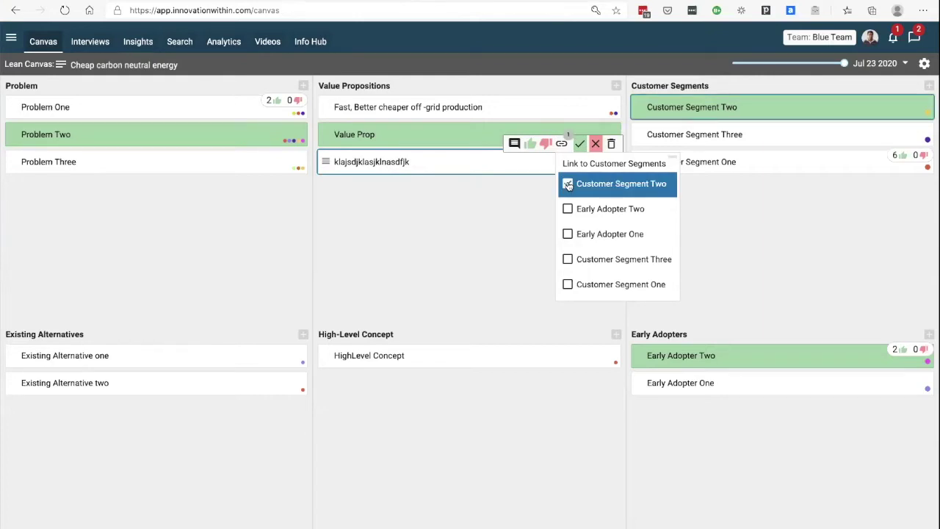
click(528, 241)
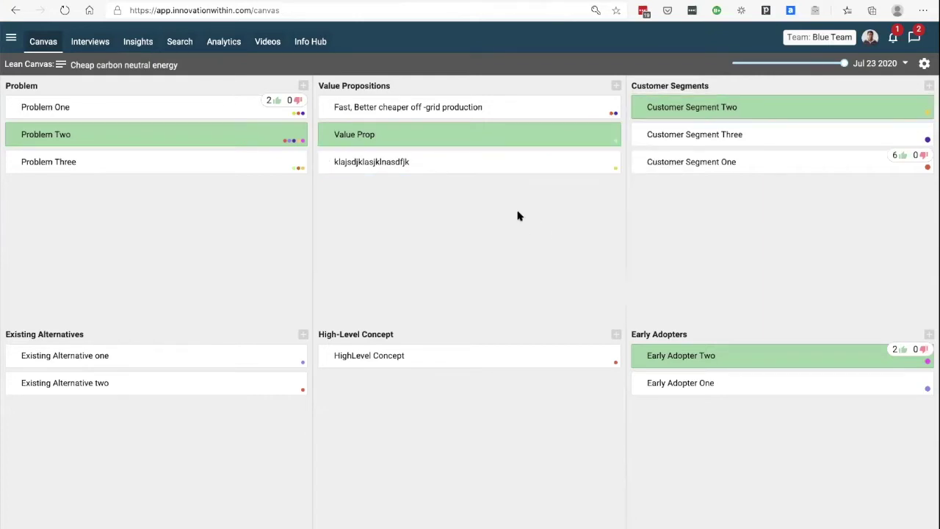
click(514, 157)
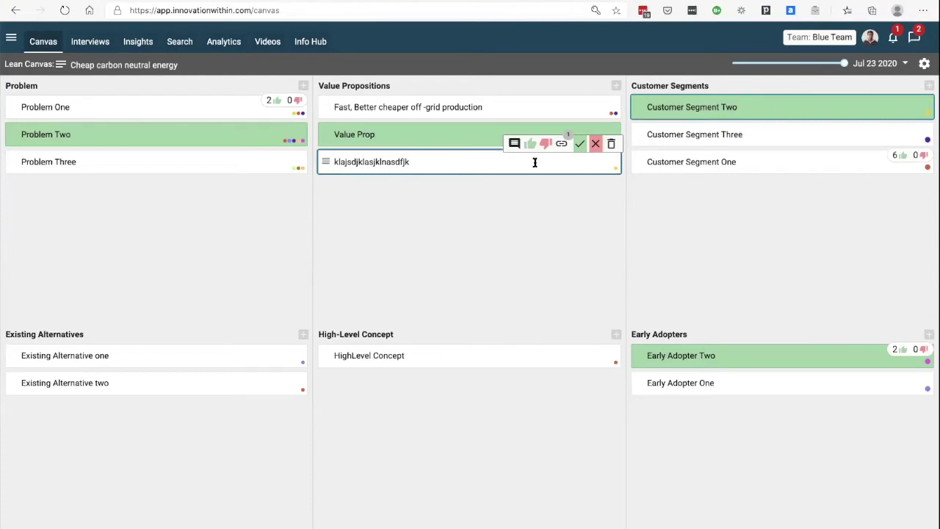
click(701, 243)
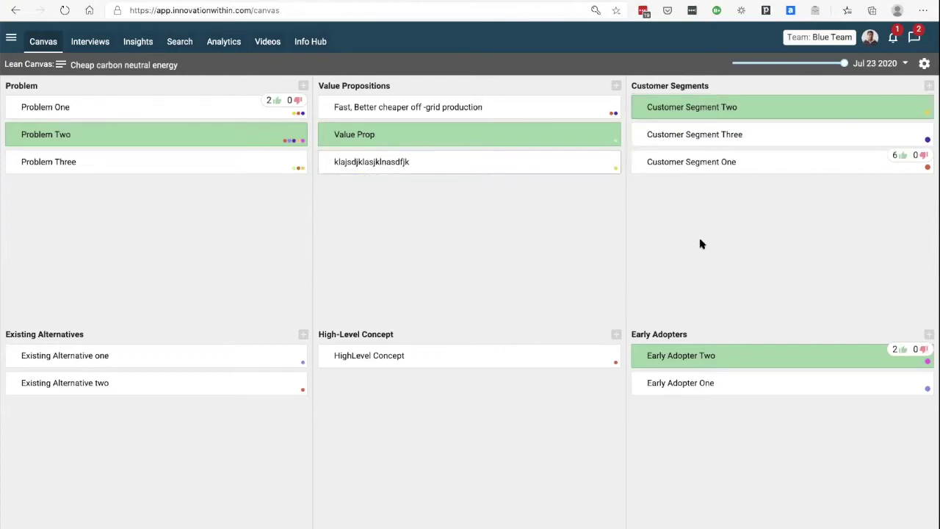
Filter the canvas to the hypotheses linked to Customer Segment Two and restore the display of all hypotheses.
click(737, 108)
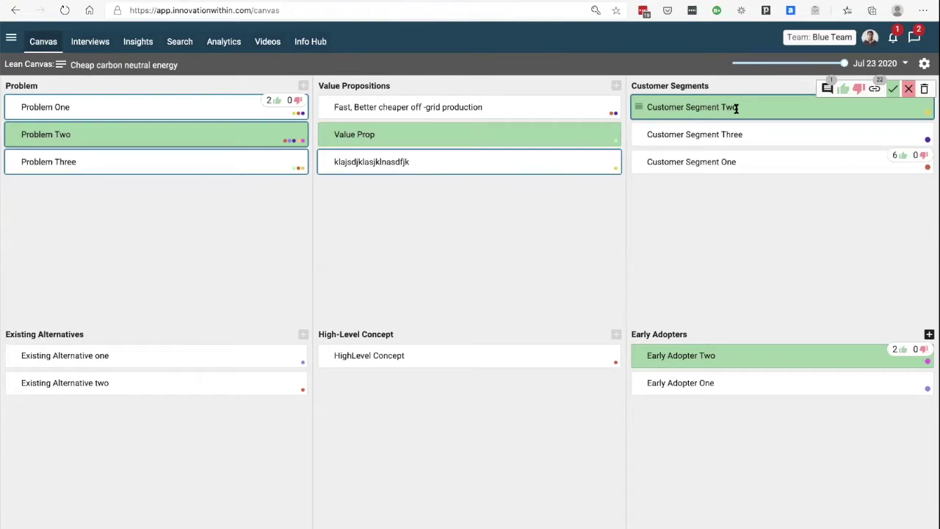
click(875, 89)
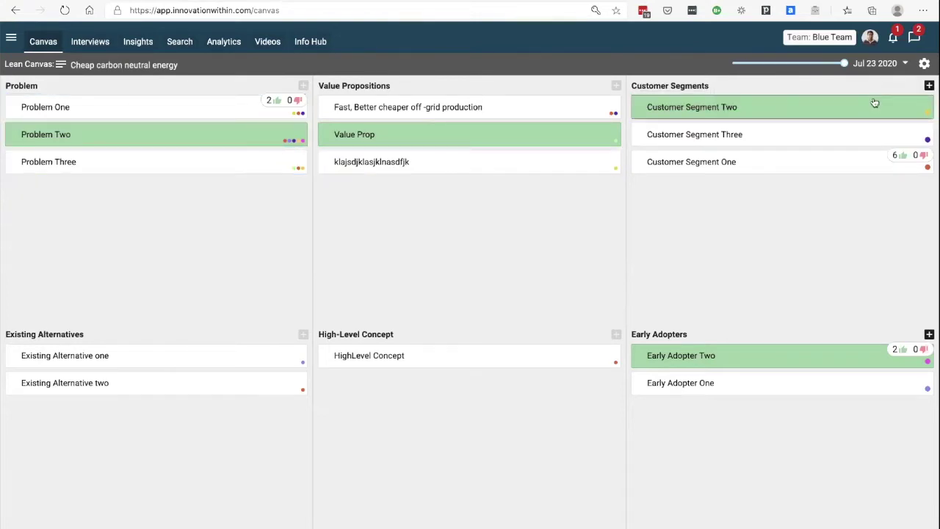
click(874, 89)
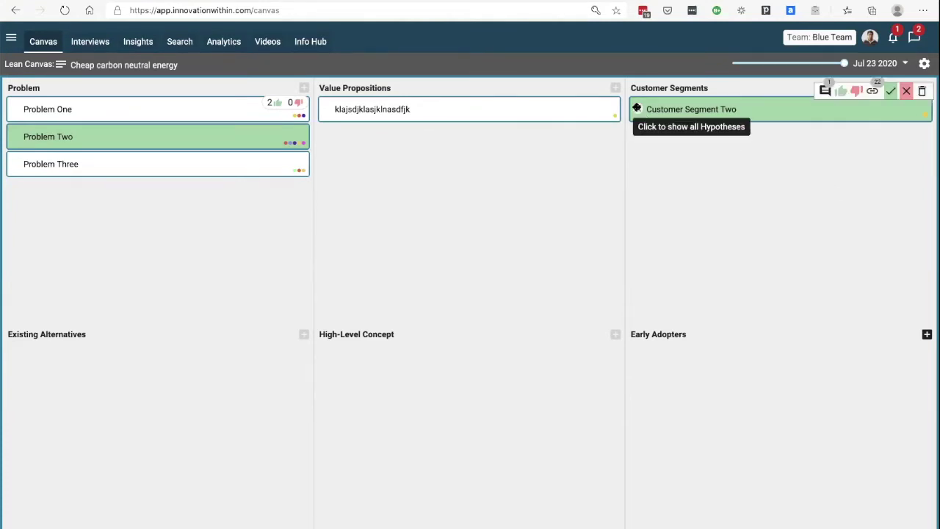
click(637, 108)
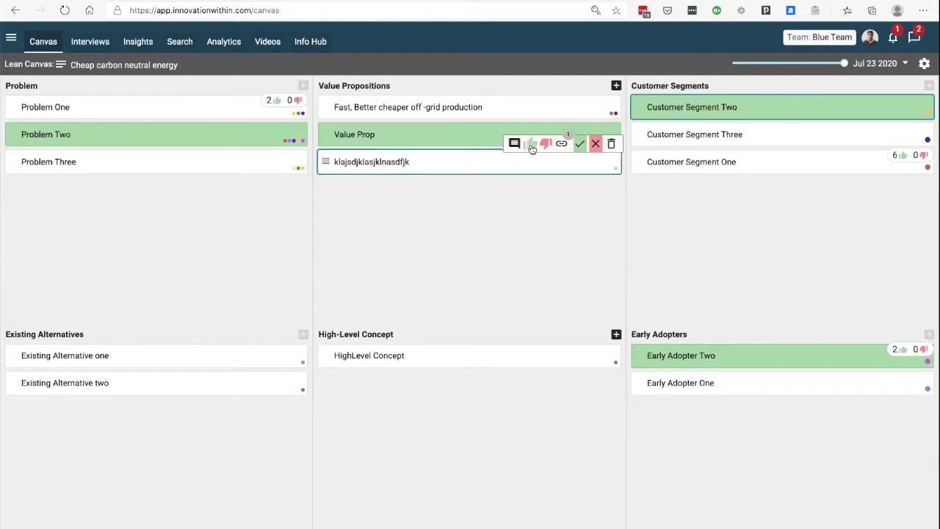
Try marking the "klajsdjklasjklnasdfjk" value proposition as validated and as invalidated, and clear its status again.
click(579, 144)
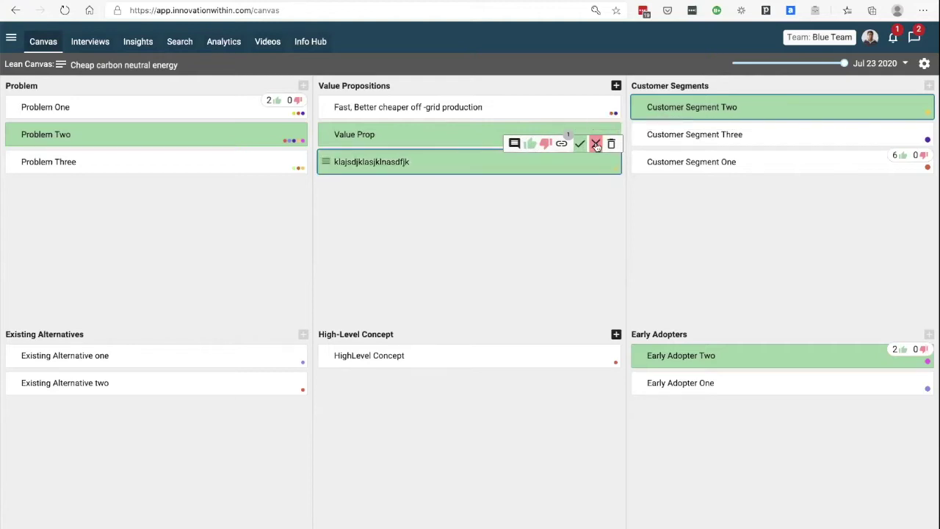
click(595, 144)
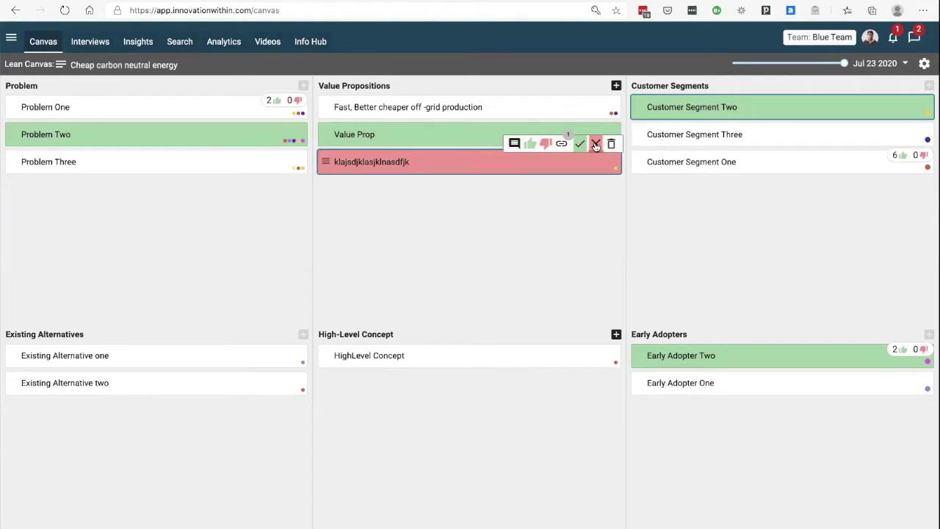
click(595, 145)
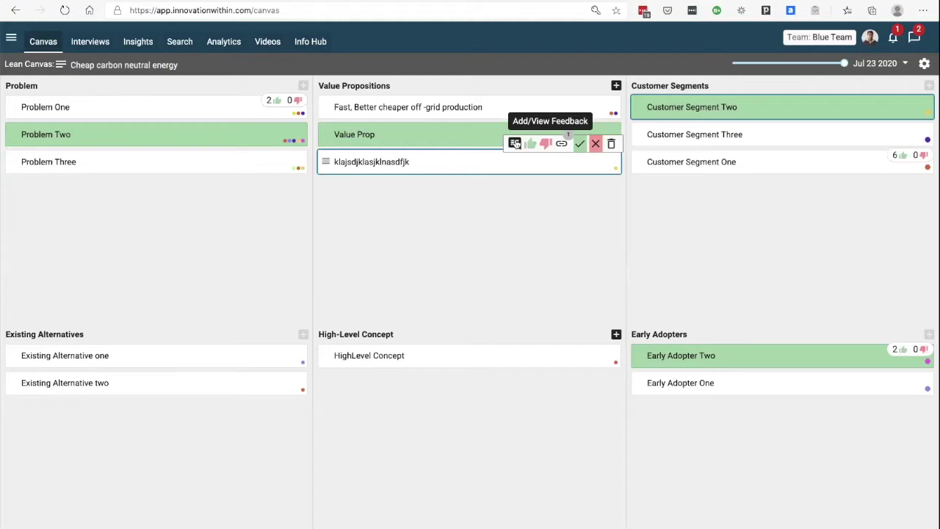
click(536, 180)
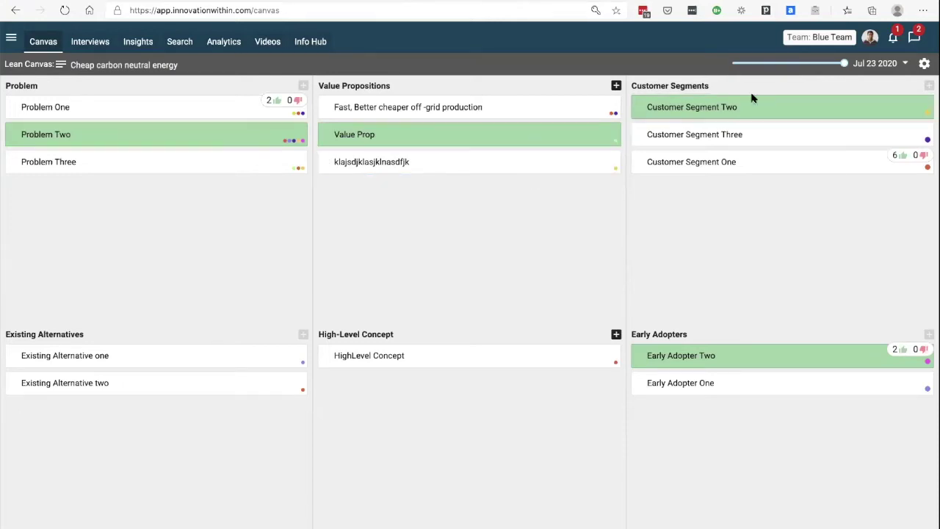
View the canvas as of Jul 20 2019, return to the current version and look over the canvas display options.
drag(844, 63, 664, 70)
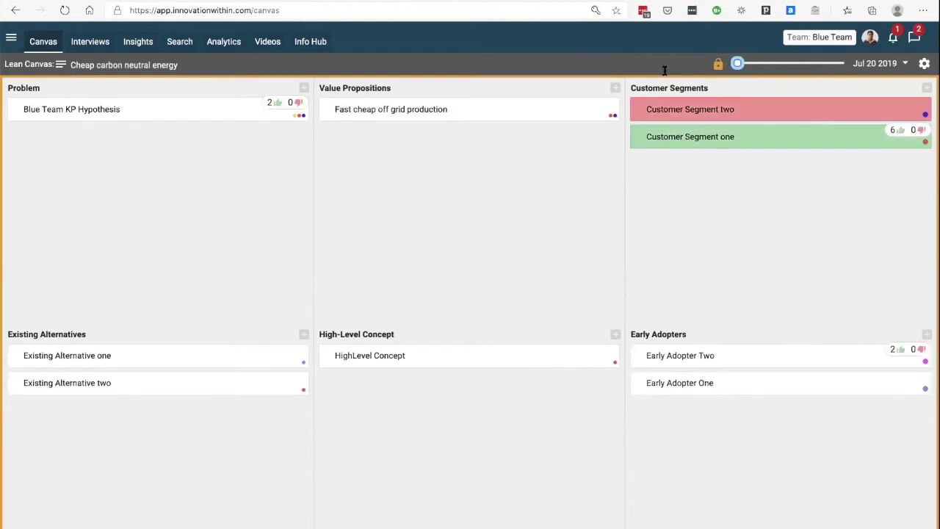
click(718, 64)
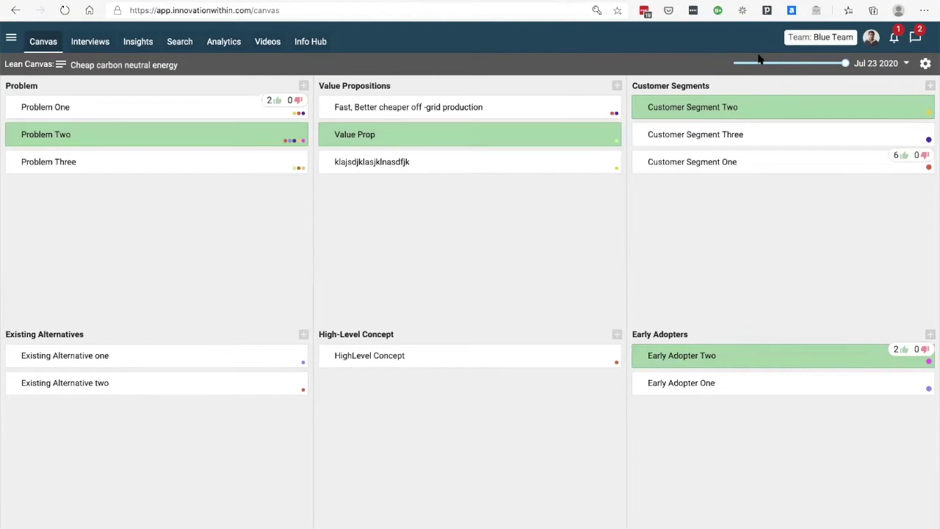
click(926, 64)
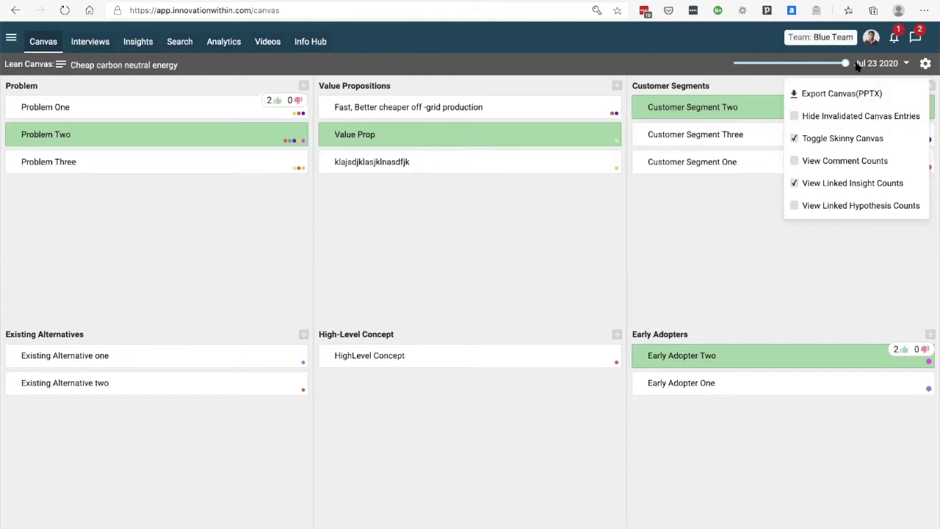
click(632, 60)
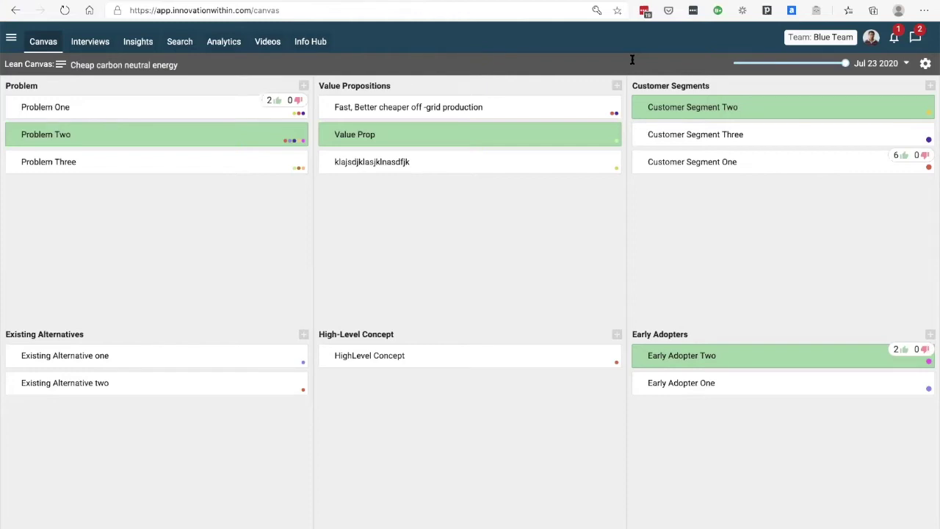
Examine the notes of the newest interview and the contents of interview Template 1, leaving the template unchanged.
click(95, 42)
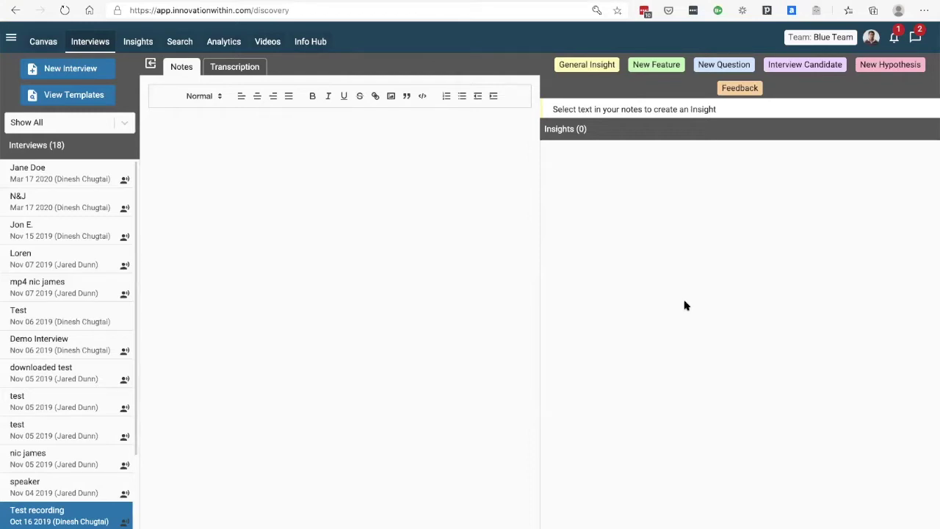
click(31, 180)
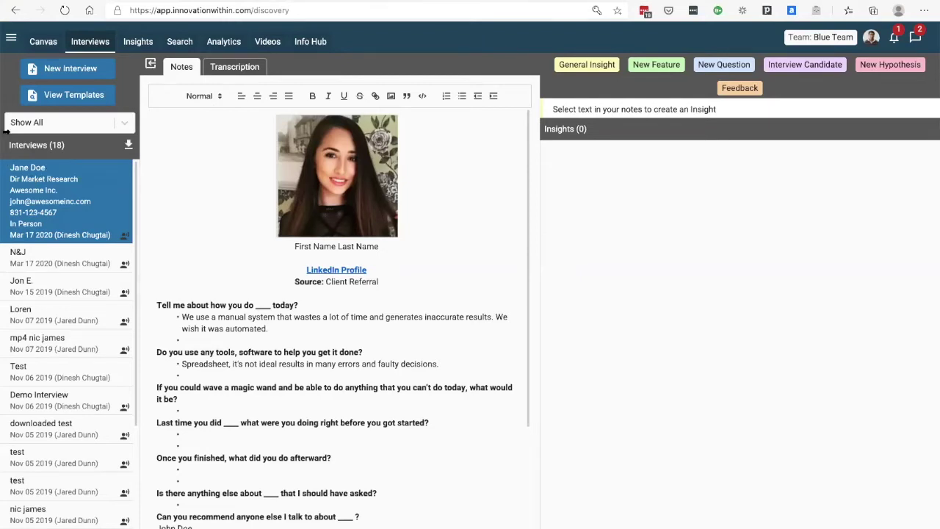
click(63, 94)
click(44, 141)
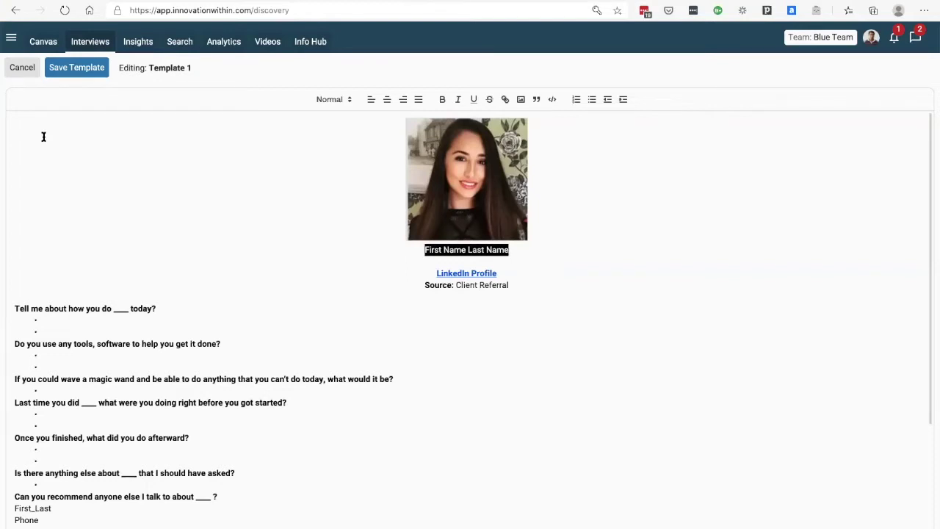
click(21, 68)
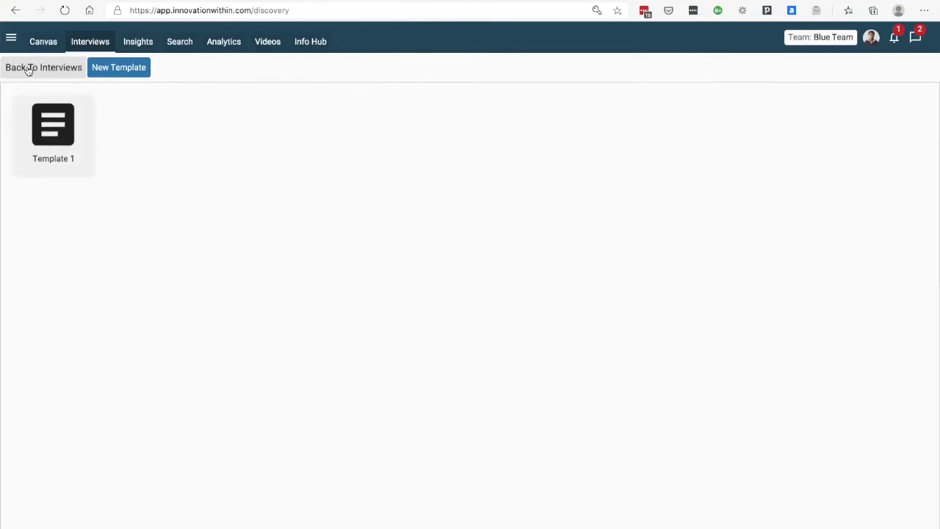
click(28, 68)
Create a new interview with interviewee "test" based on Template 1 and save it.
click(48, 68)
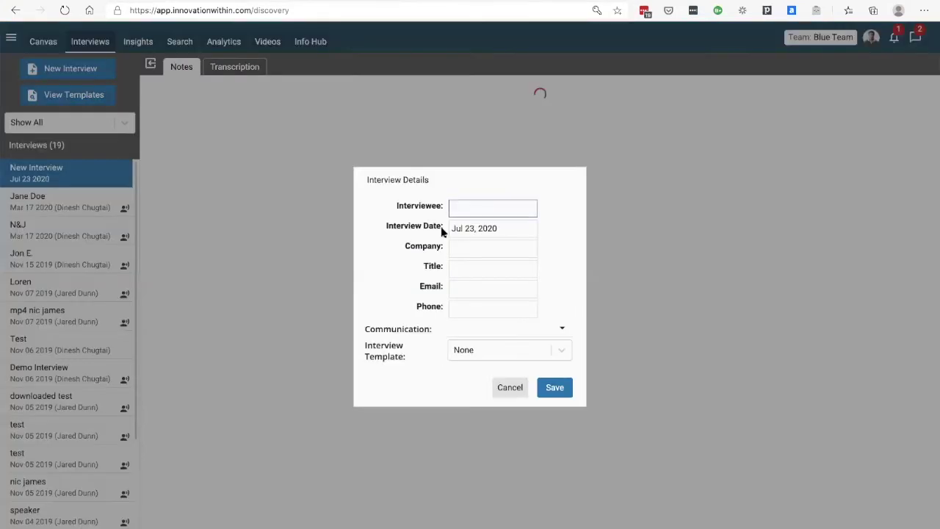
text(test)
click(527, 353)
click(492, 399)
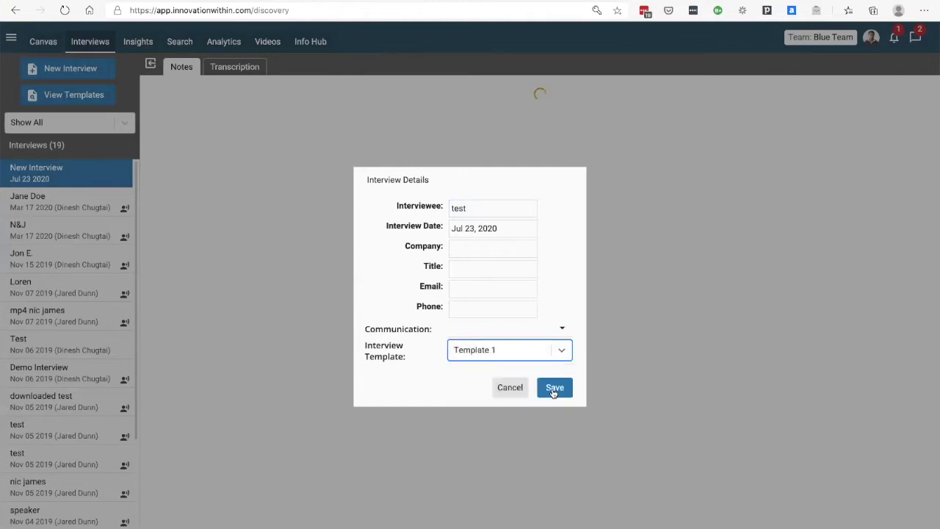
click(556, 388)
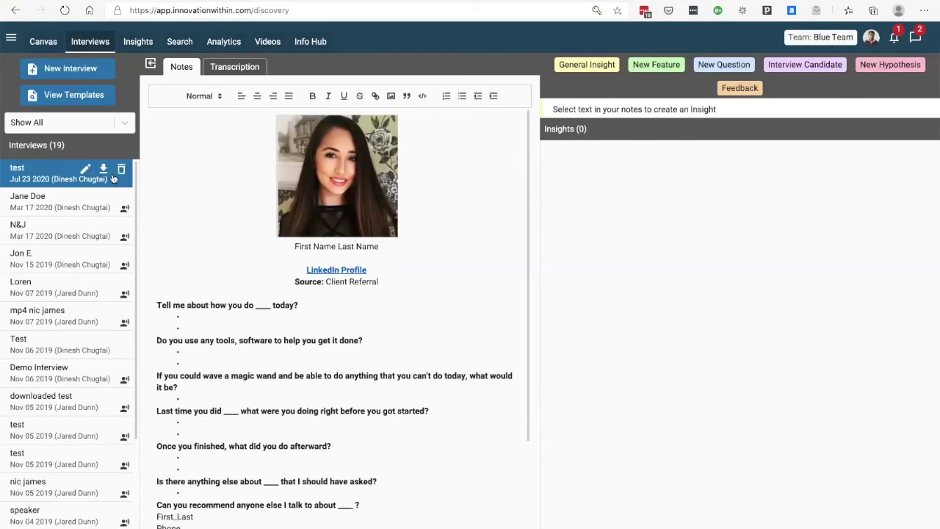
Delete the "test" interview dated Jul 23 2020 and confirm the deletion.
click(121, 171)
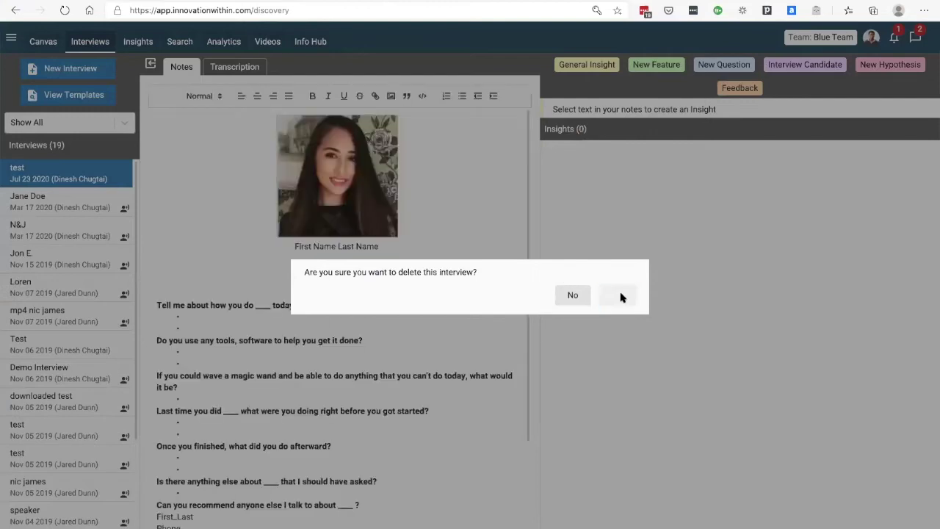
click(621, 296)
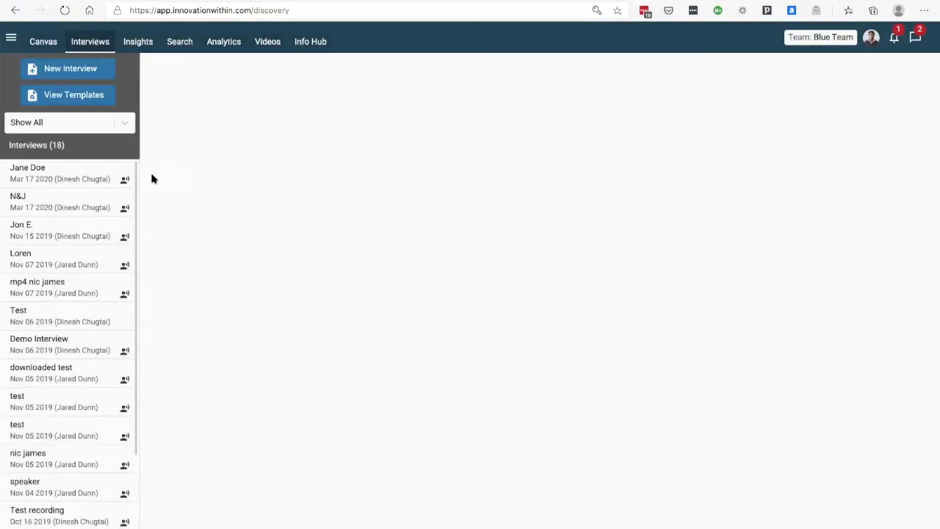
Open the notes of the Mar 17 2020 interview with the market research director at Awesome Inc.
mouse_move(16, 175)
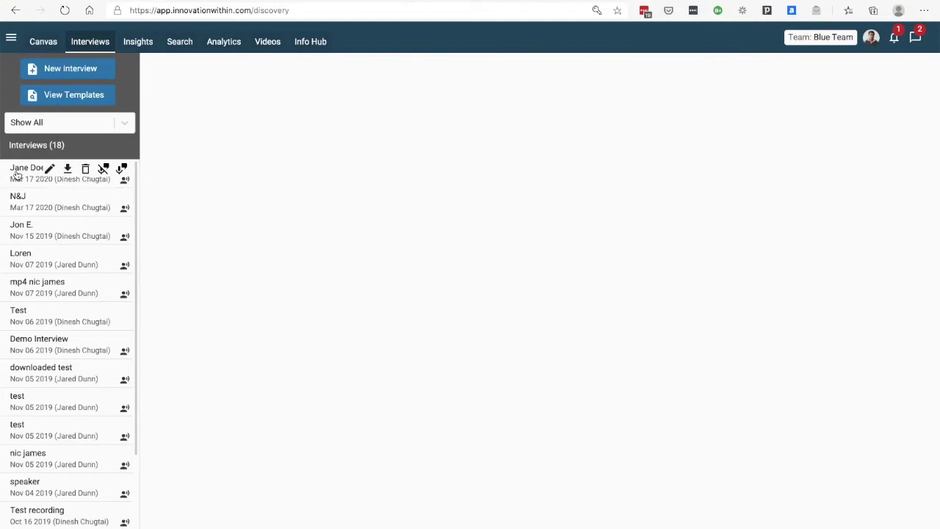
click(16, 175)
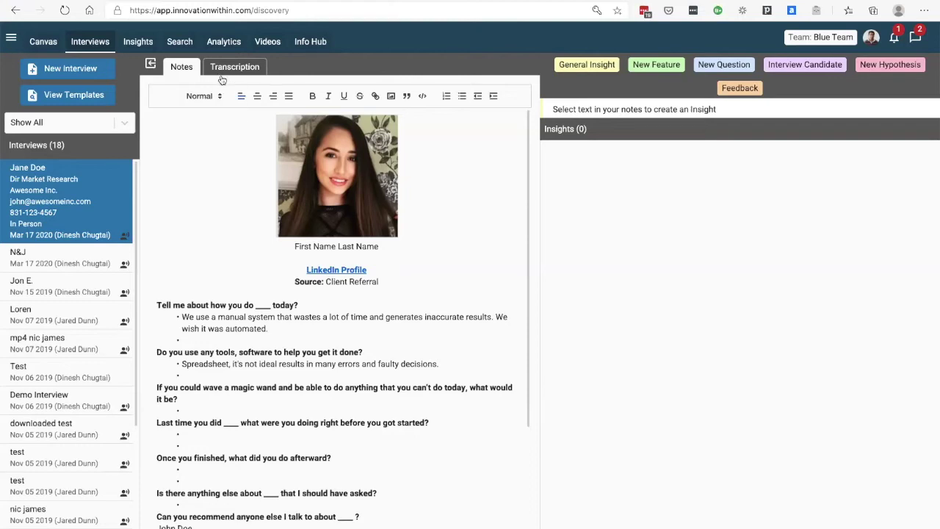
Create a new interview with interviewee "zdszdf" and no template, save it, and open its transcription area.
click(74, 69)
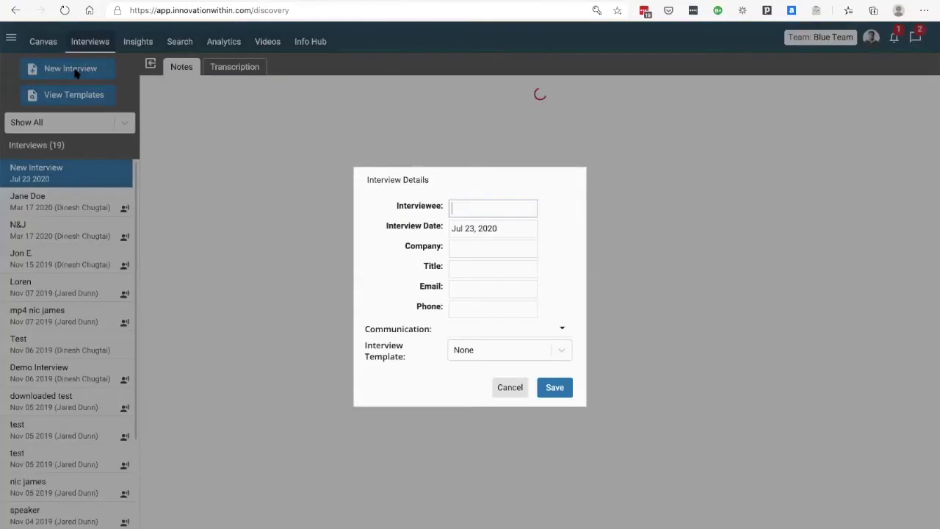
text(zdszdf)
click(558, 380)
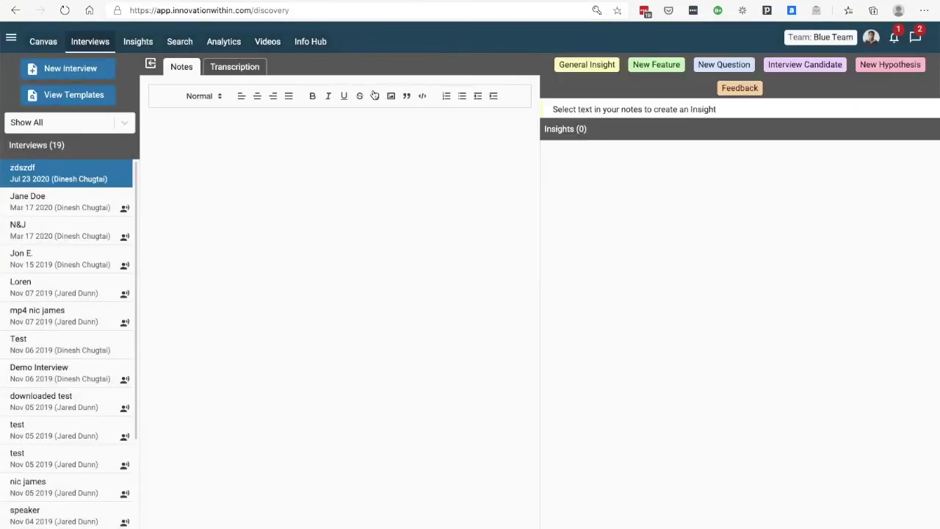
click(245, 69)
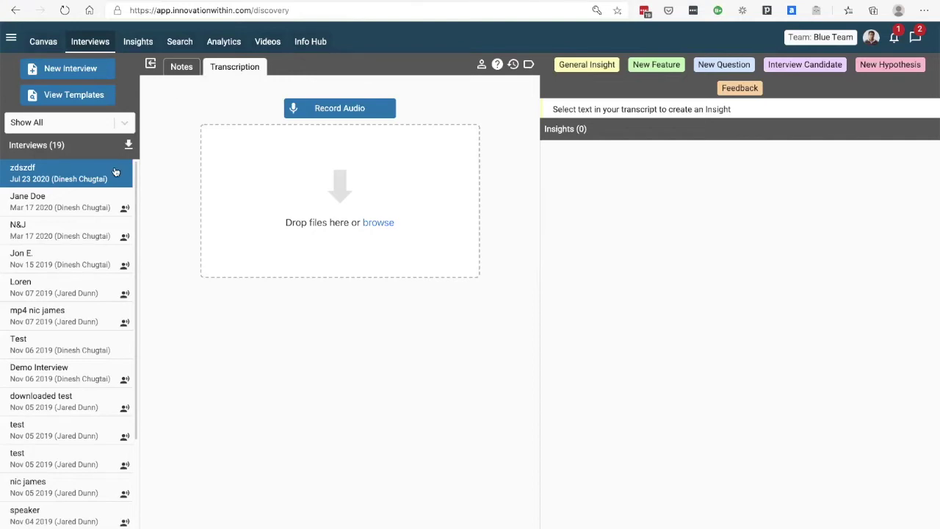
Open the transcription of the Mar 17 2020 Awesome Inc. interview and review its speaker names without changing them.
click(24, 202)
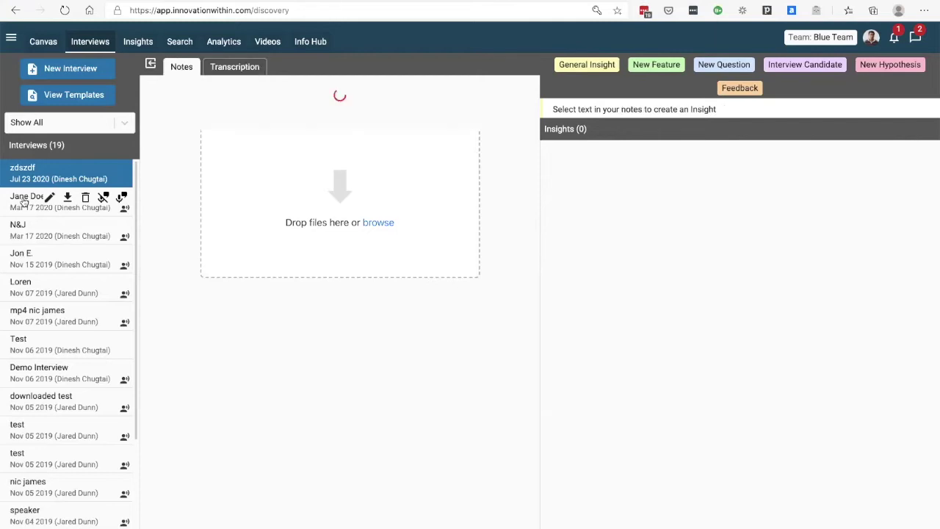
click(231, 71)
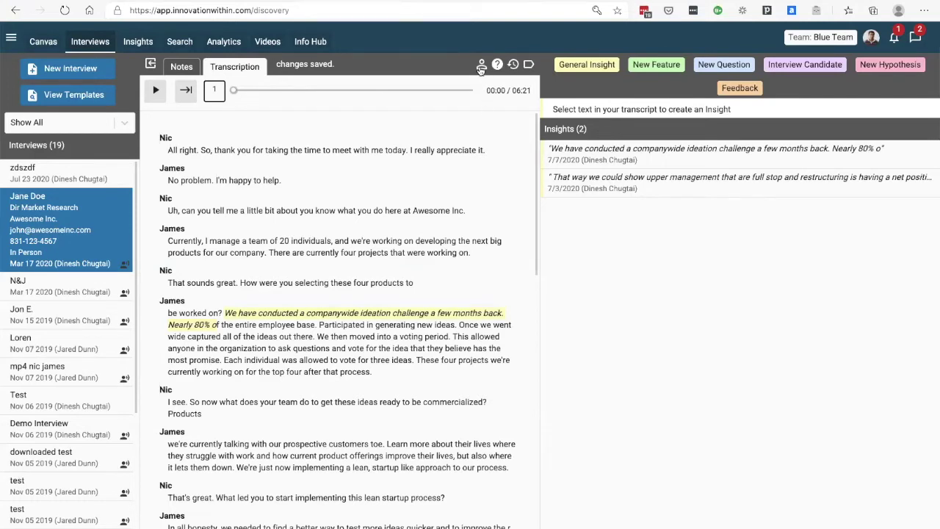
click(481, 64)
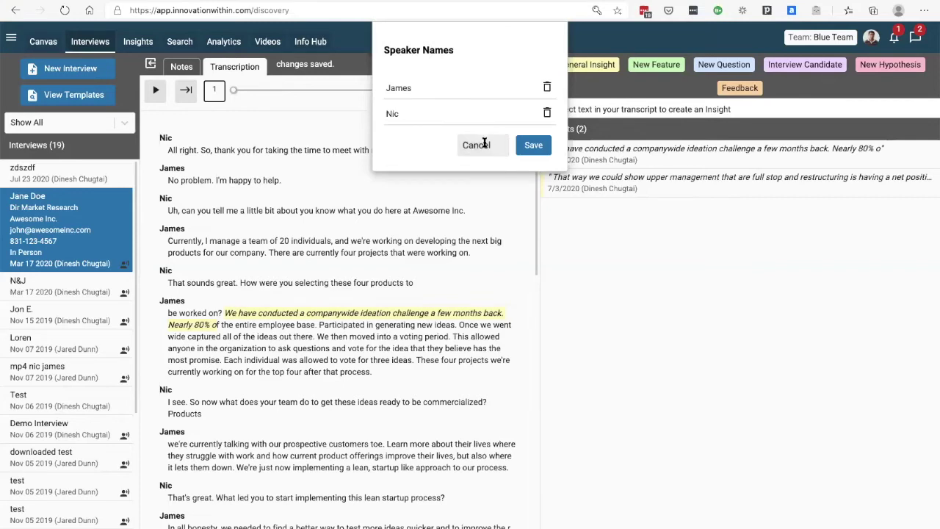
click(487, 145)
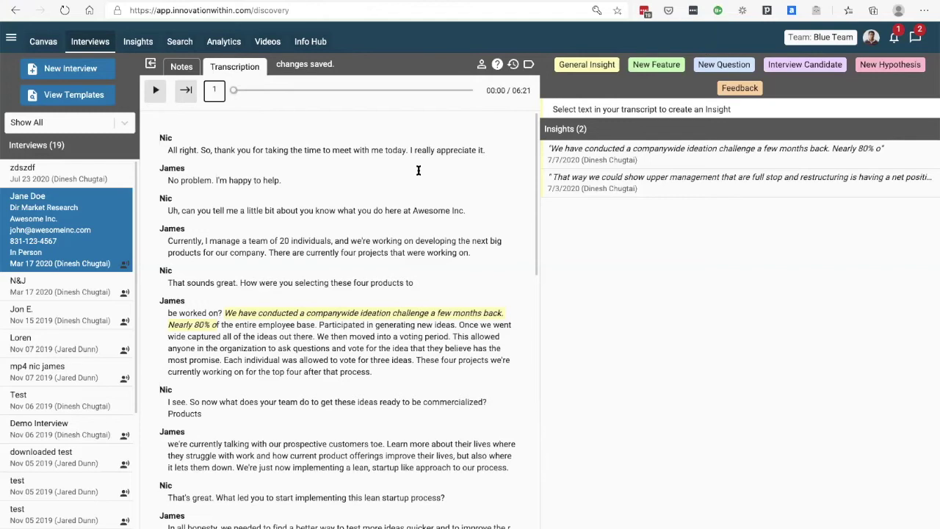
Review the transcript editor shortcuts, then play a short part of the interview recording and pause it.
click(497, 66)
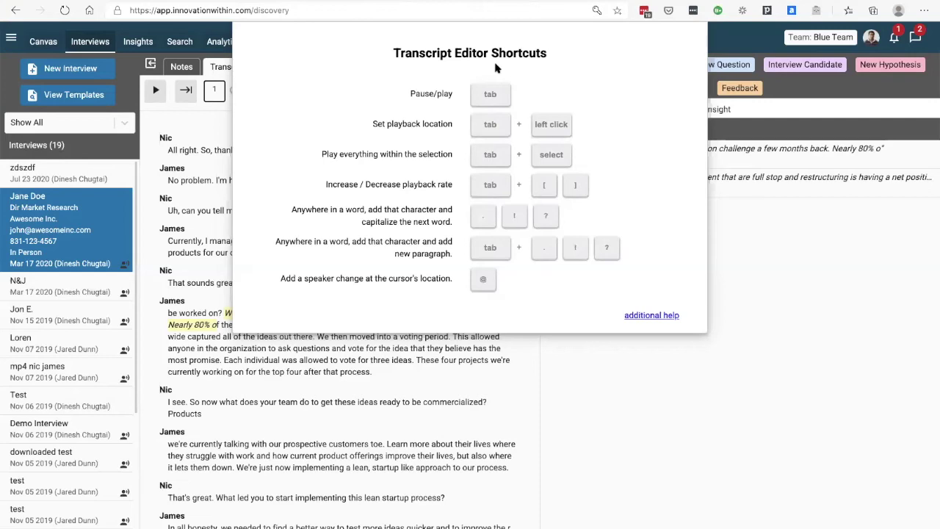
click(438, 366)
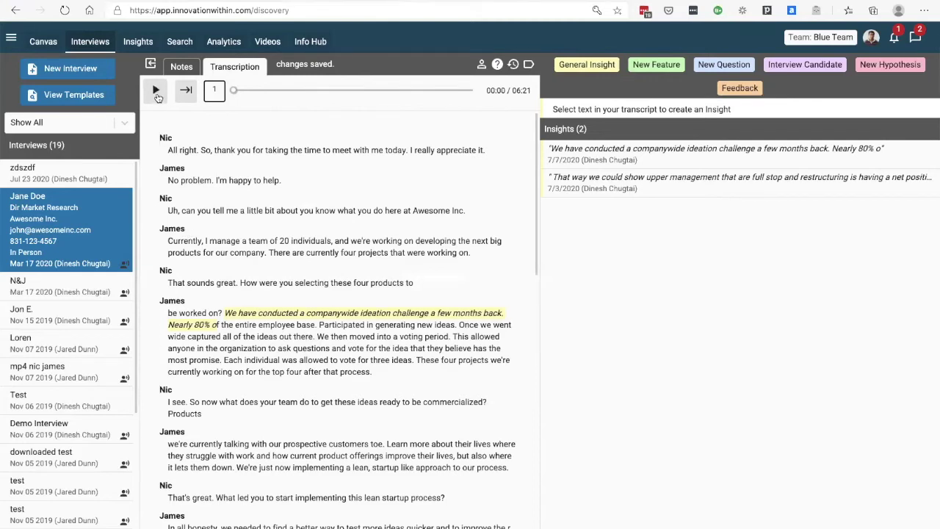
click(156, 91)
click(156, 92)
Mark the transcript sentence beginning "In all honesty, we needed to find a better way" as a New Feature insight with the comment "comment...".
scroll(258, 332, down, 1)
scroll(259, 332, down, 3)
drag(165, 243, 347, 248)
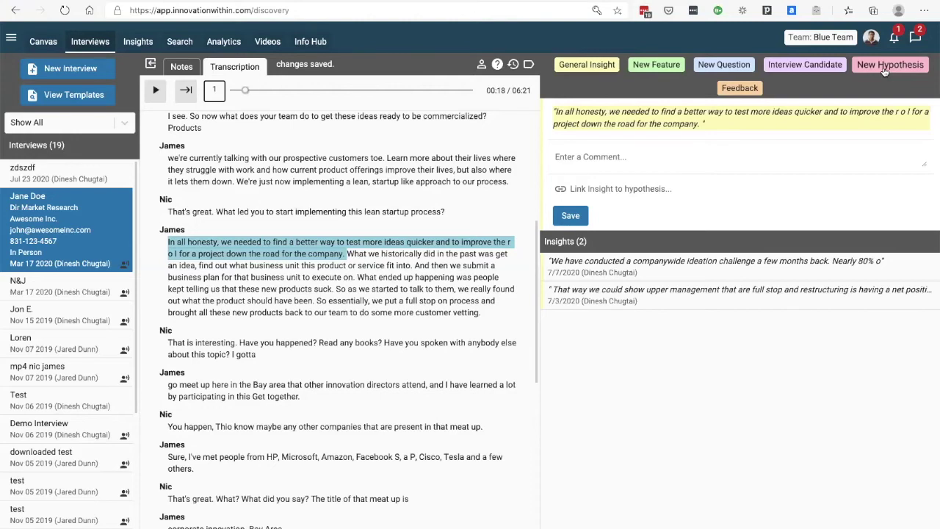
click(666, 66)
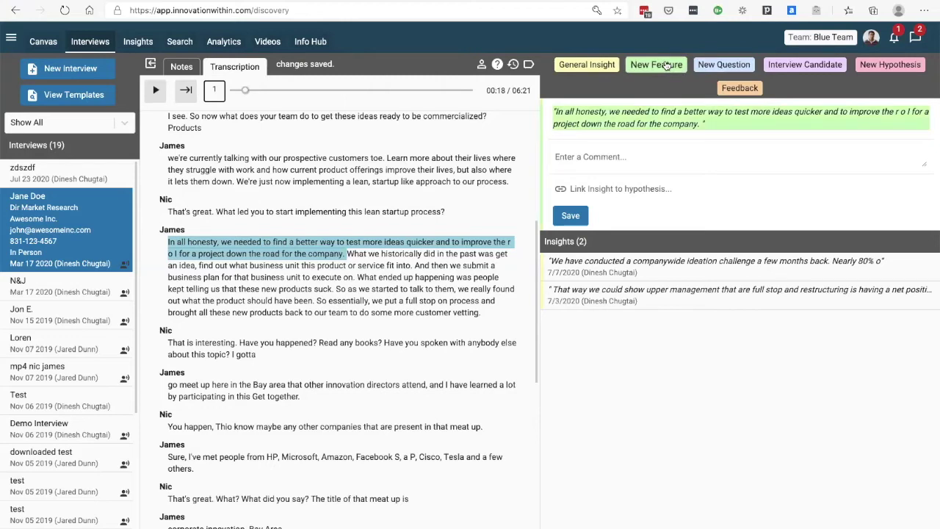
click(595, 155)
click(595, 155)
text(com)
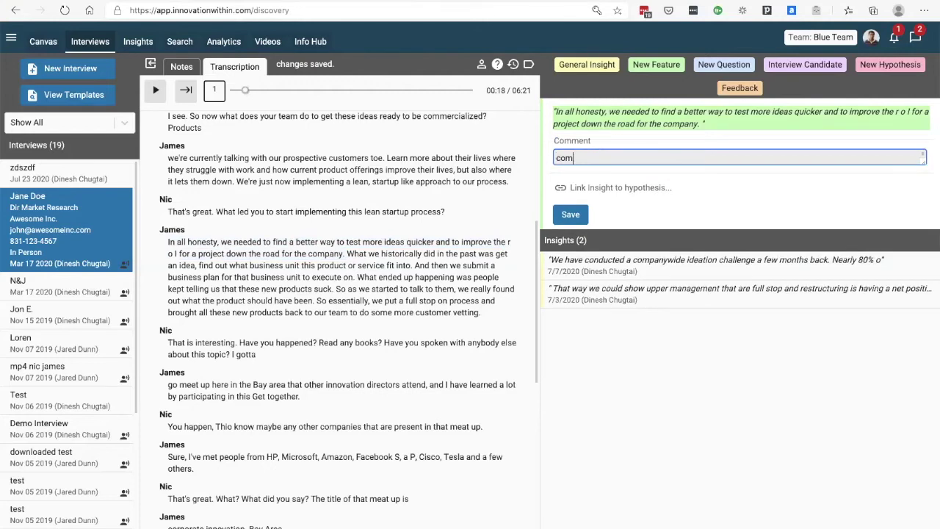
text(ment...)
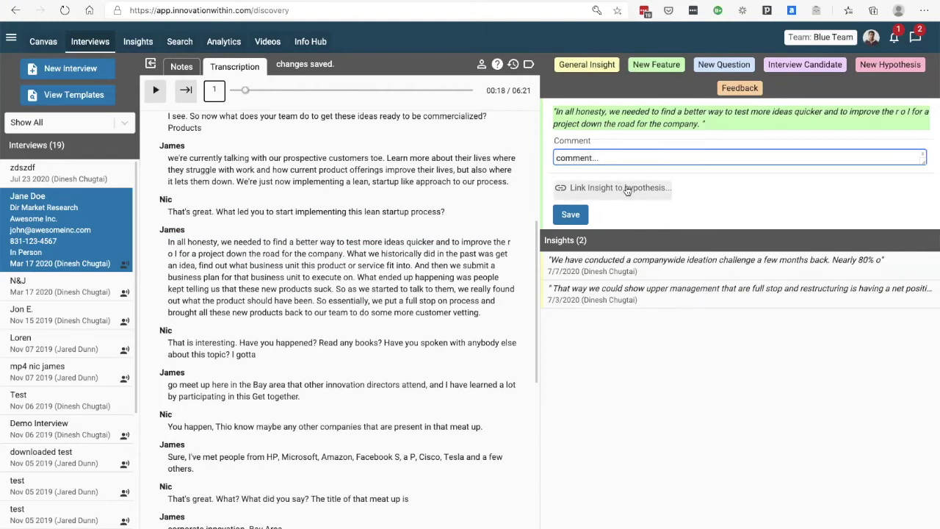
Link the insight to the Customer Segment Two hypothesis as supporting evidence and save it.
click(627, 190)
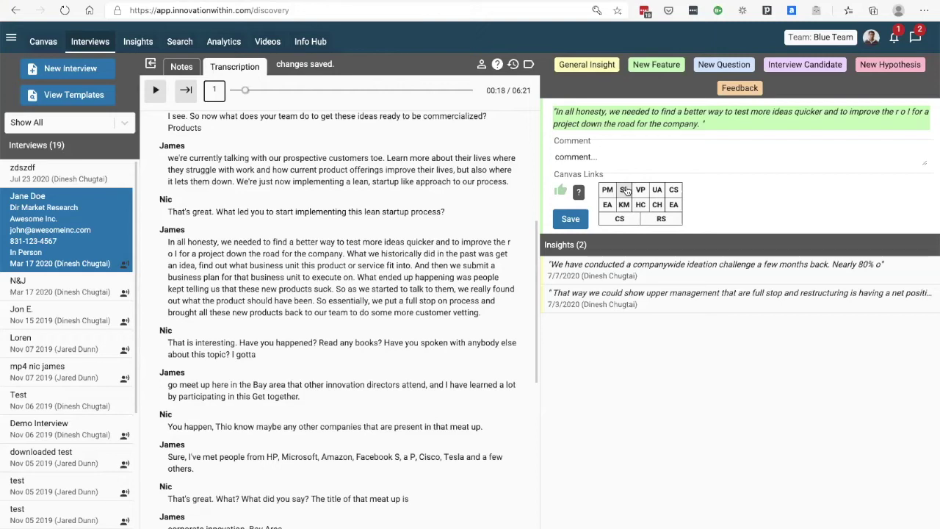
click(674, 191)
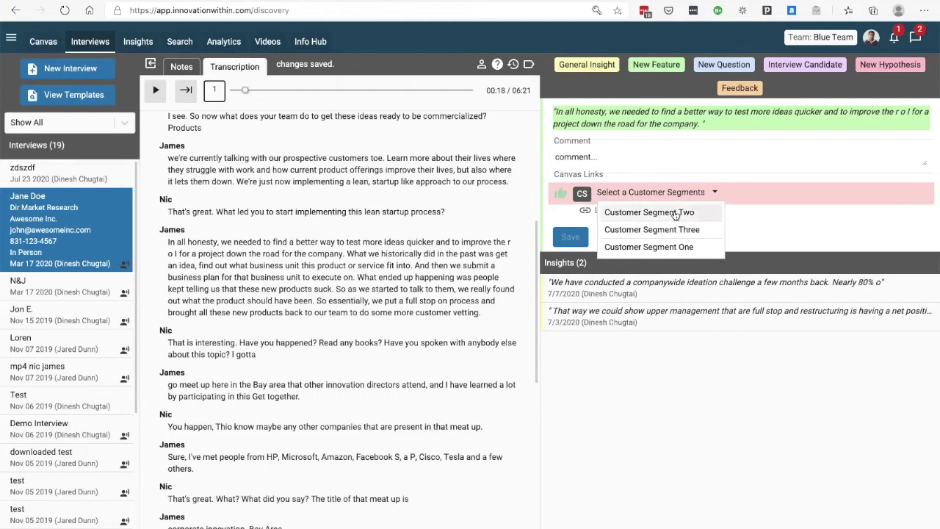
click(675, 213)
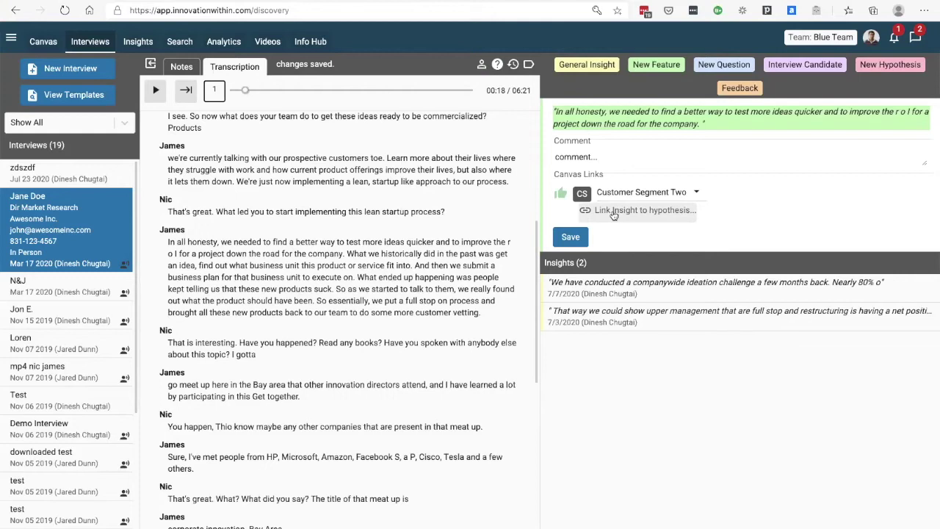
click(578, 239)
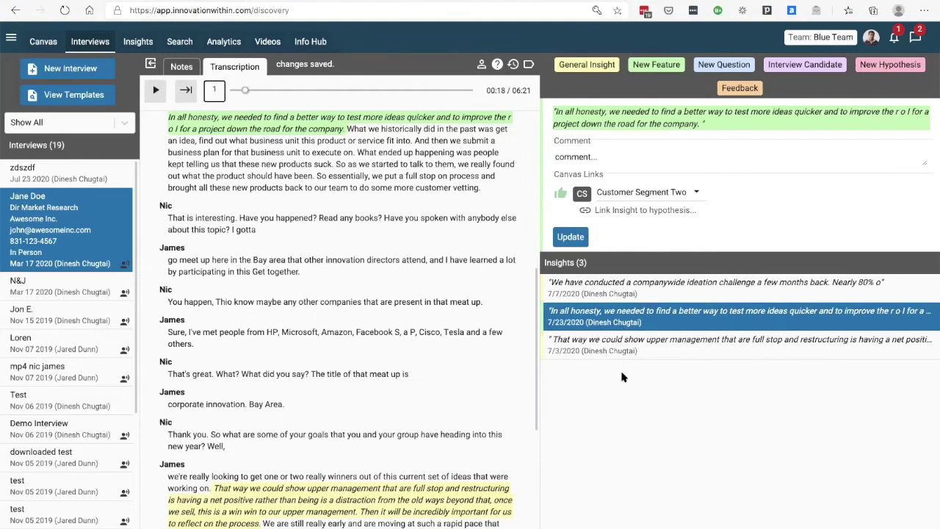
View the supporting insight linked to Customer Segment Two on the canvas, play its audio, and open its source transcript.
click(44, 44)
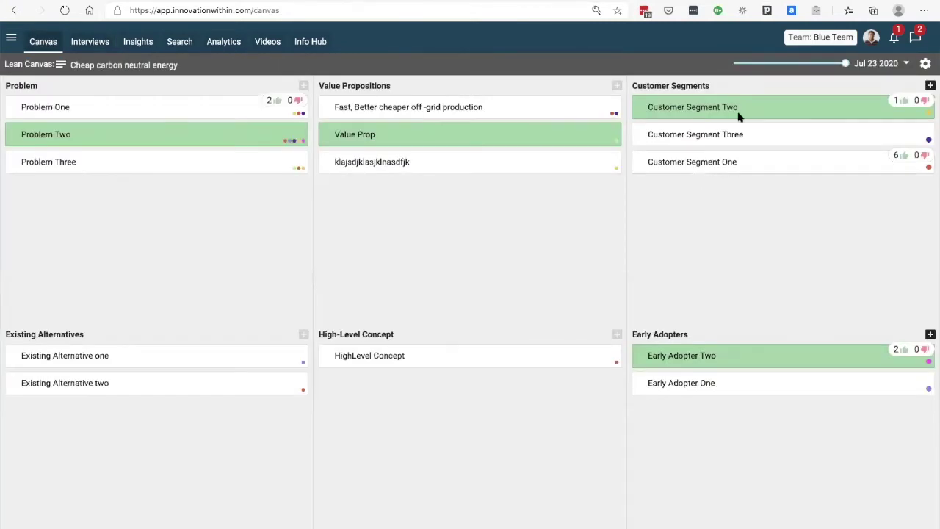
click(740, 107)
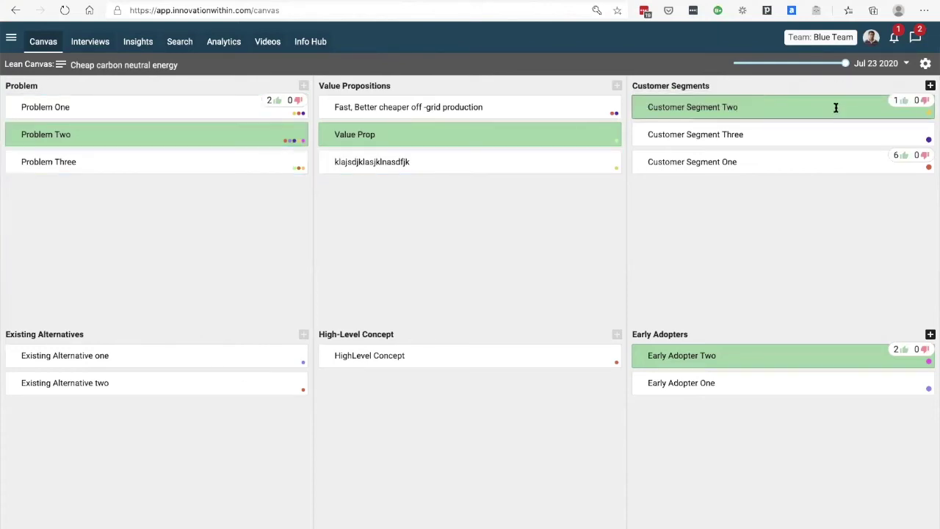
mouse_move(837, 106)
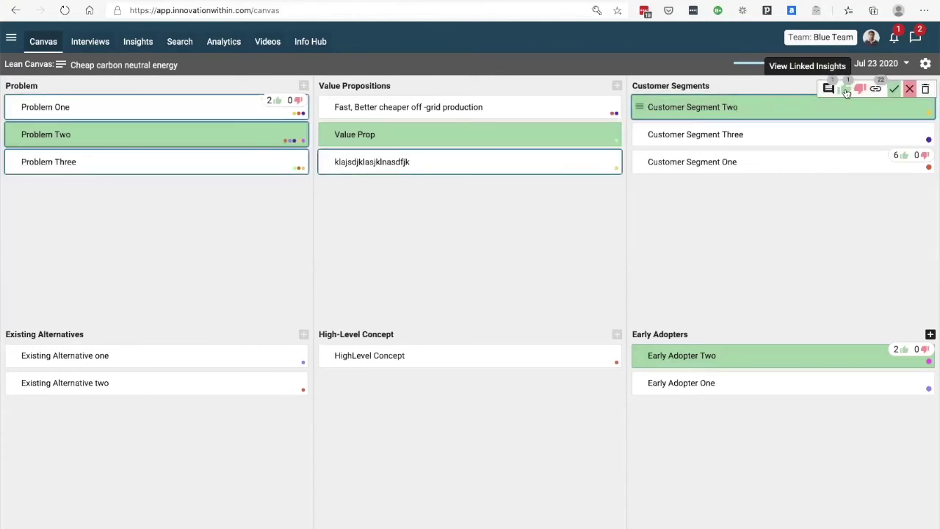
click(846, 89)
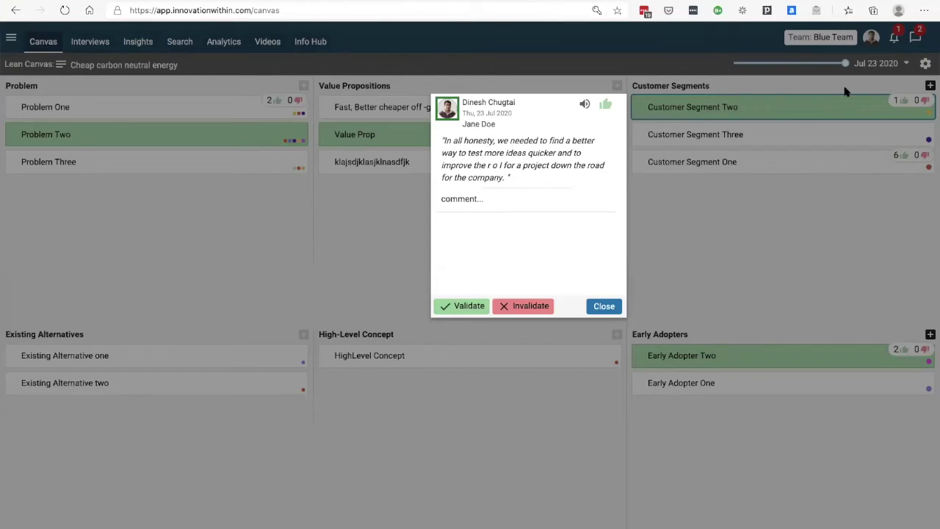
click(585, 105)
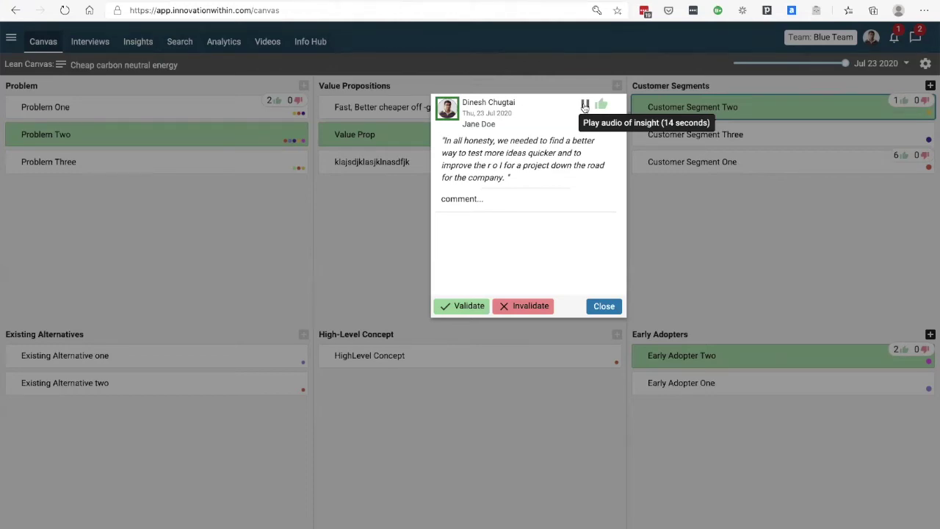
click(585, 105)
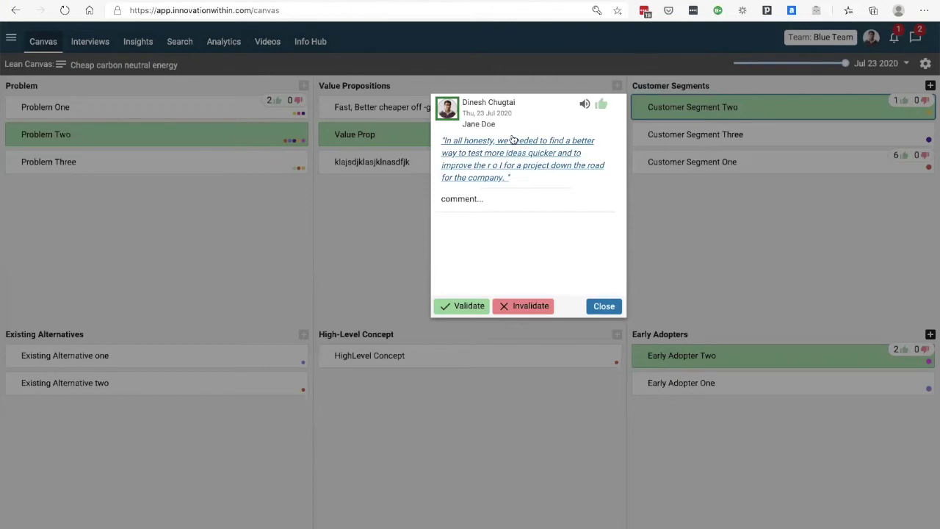
click(516, 160)
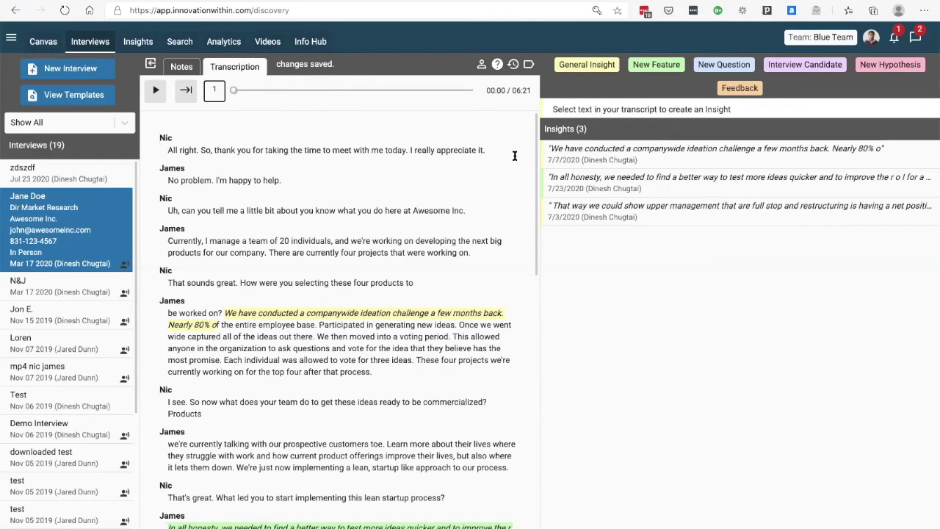
Check the newest insight's canvas link in the insights list, open its source interview, and return to the list.
click(138, 44)
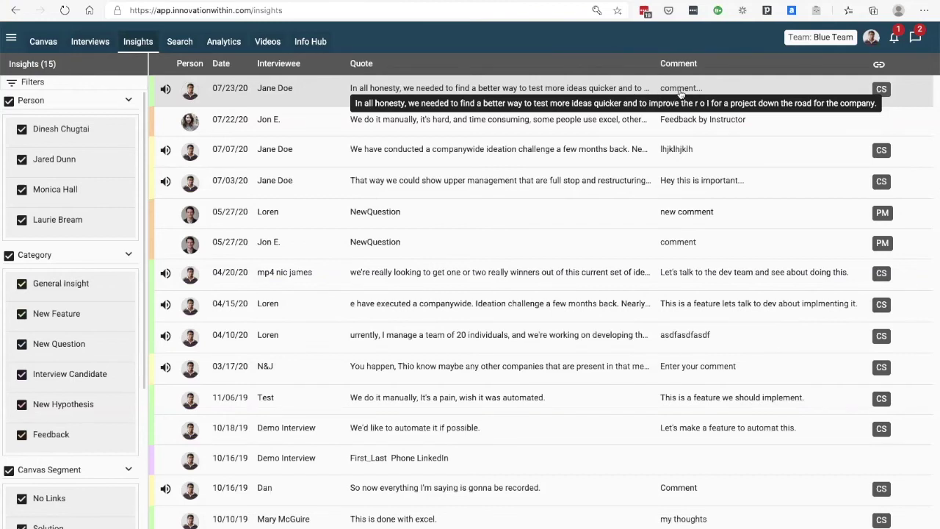
mouse_move(887, 89)
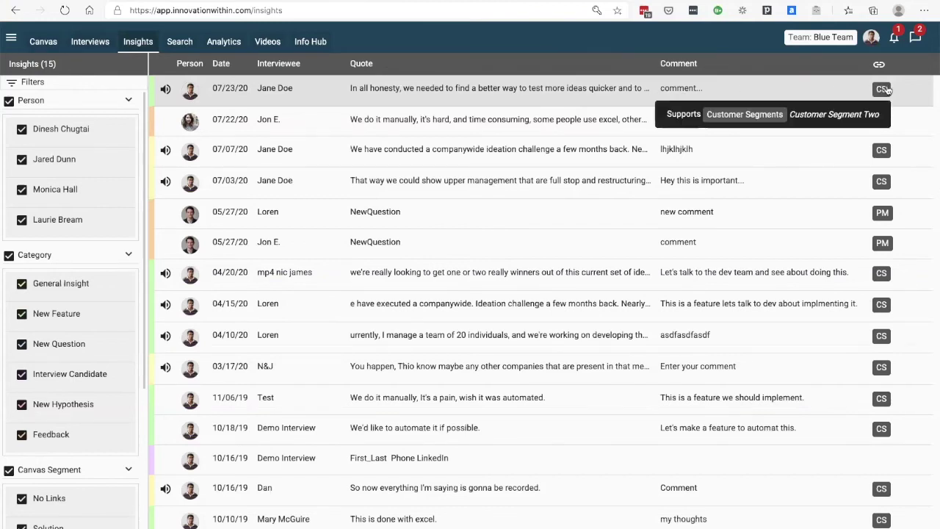
click(544, 98)
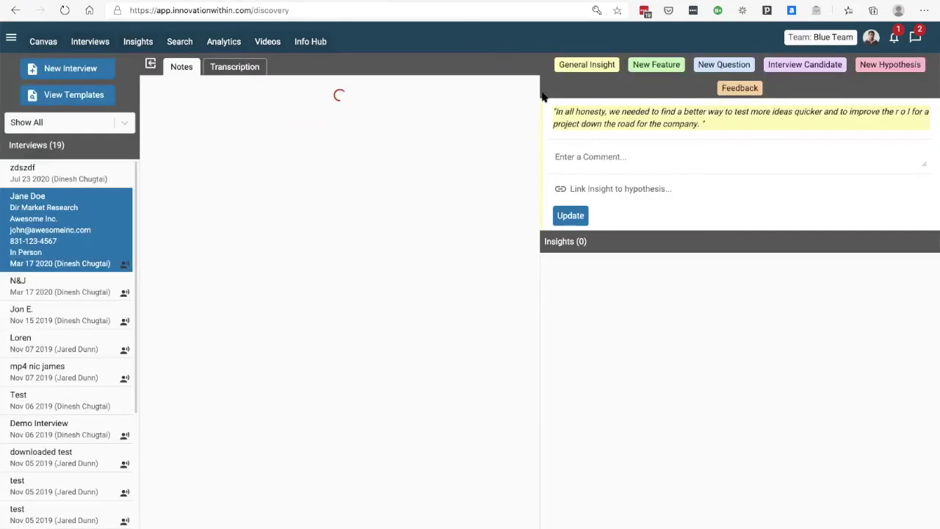
click(137, 43)
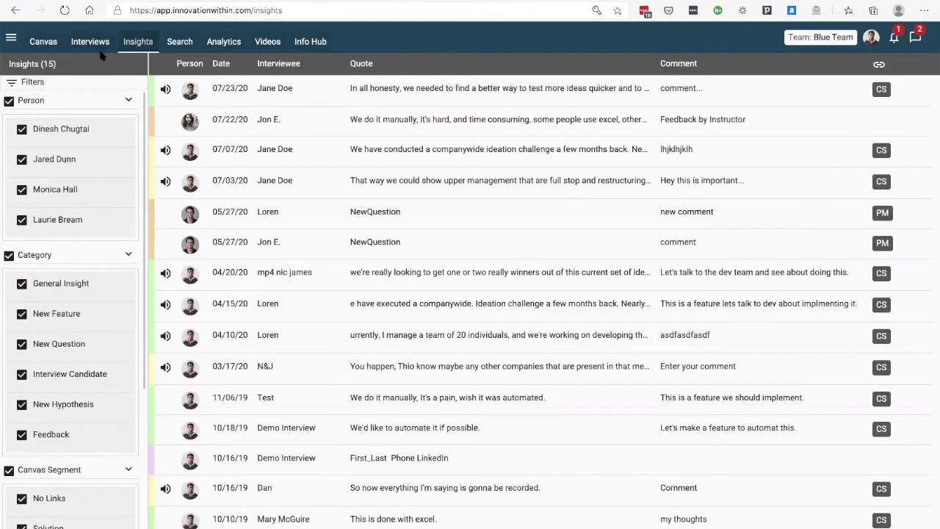
Filter the insights to only the second listed team member, then include all persons again.
click(10, 100)
click(22, 160)
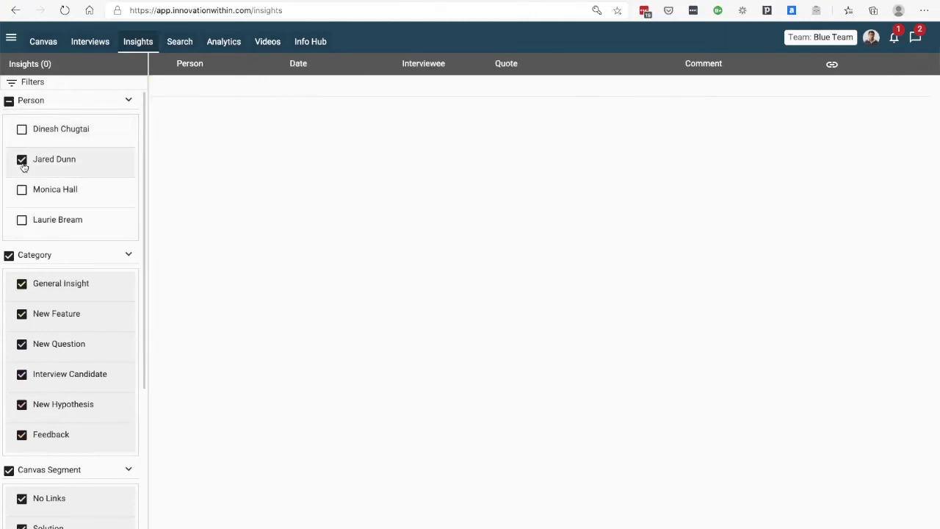
click(9, 100)
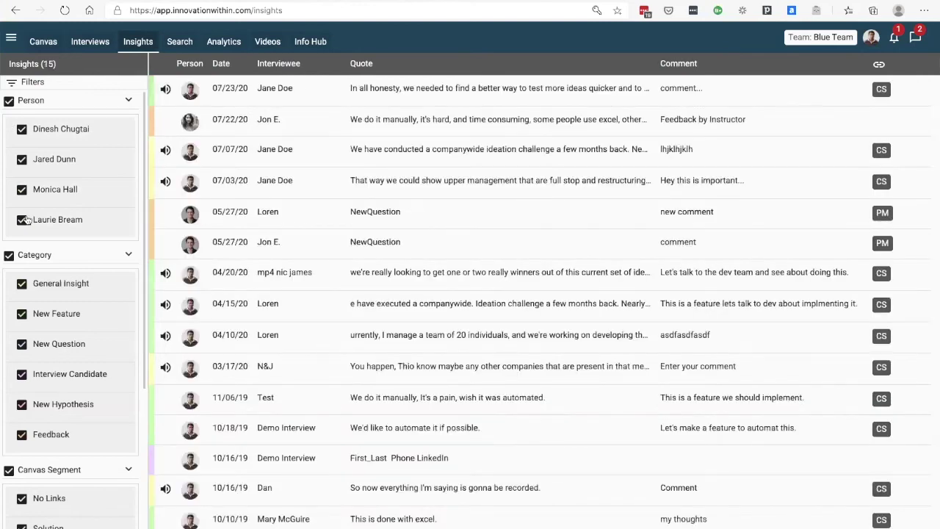
Filter the insights by the Interview Candidate category and by New Feature alone, then reselect all categories.
click(8, 255)
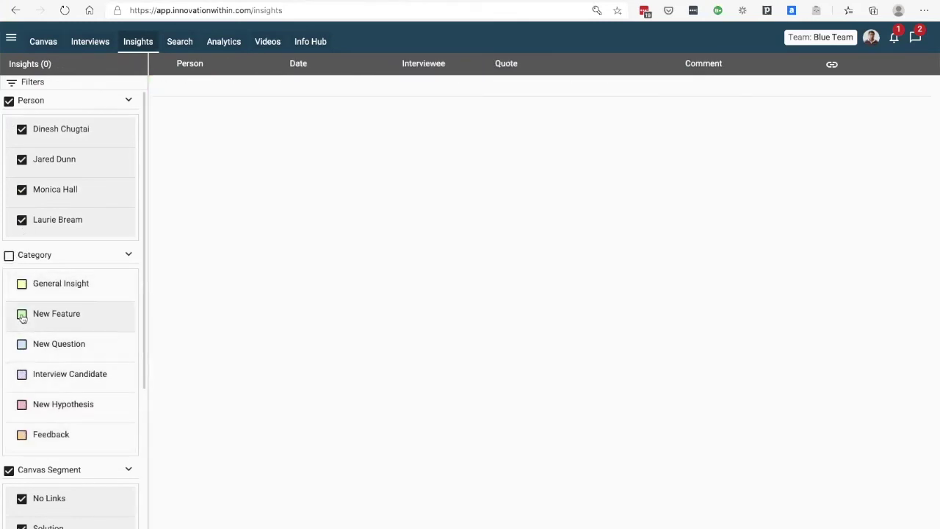
click(22, 375)
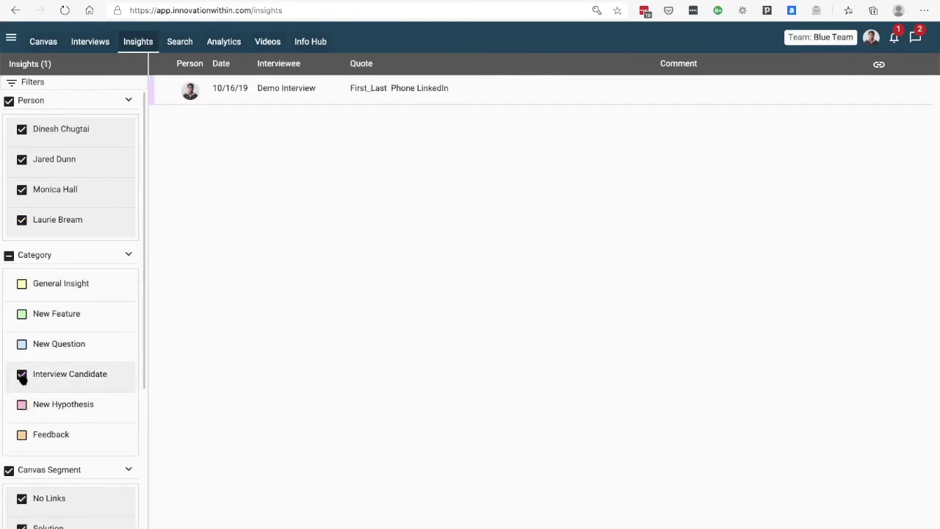
click(22, 376)
click(22, 315)
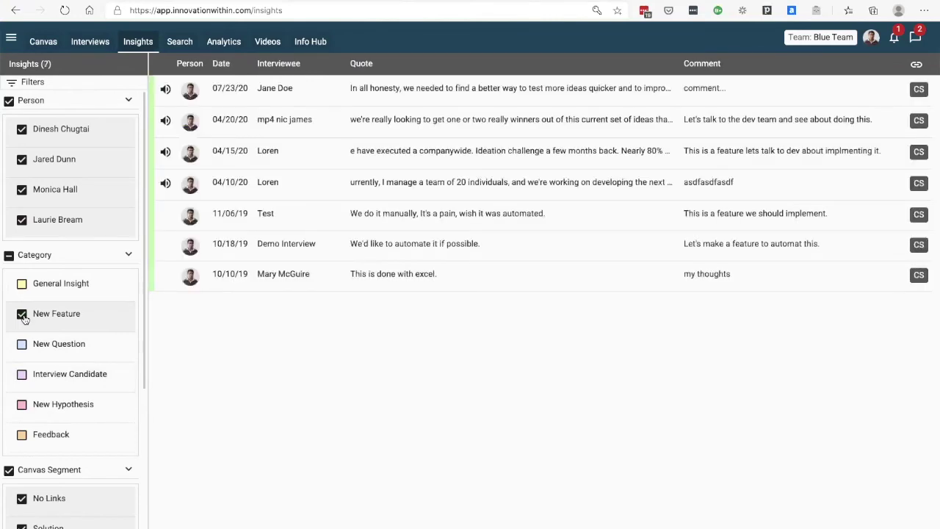
click(9, 255)
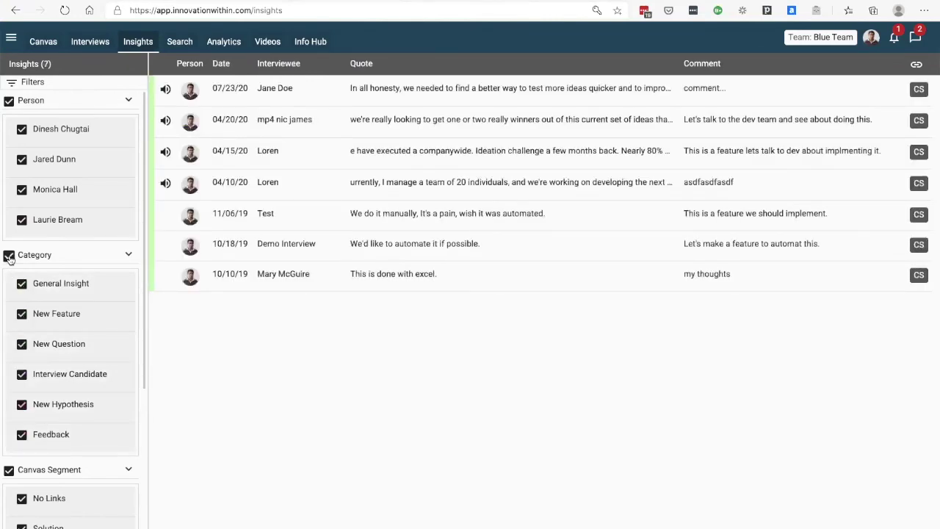
Filter the insights to those linked to the Customer Segments canvas segment, then reselect all segments.
scroll(10, 235, down, 3)
click(9, 224)
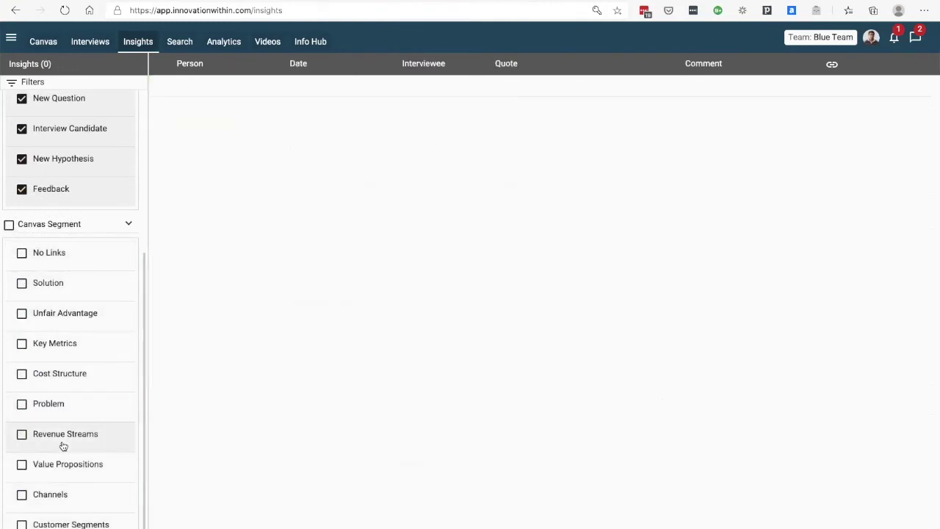
click(22, 525)
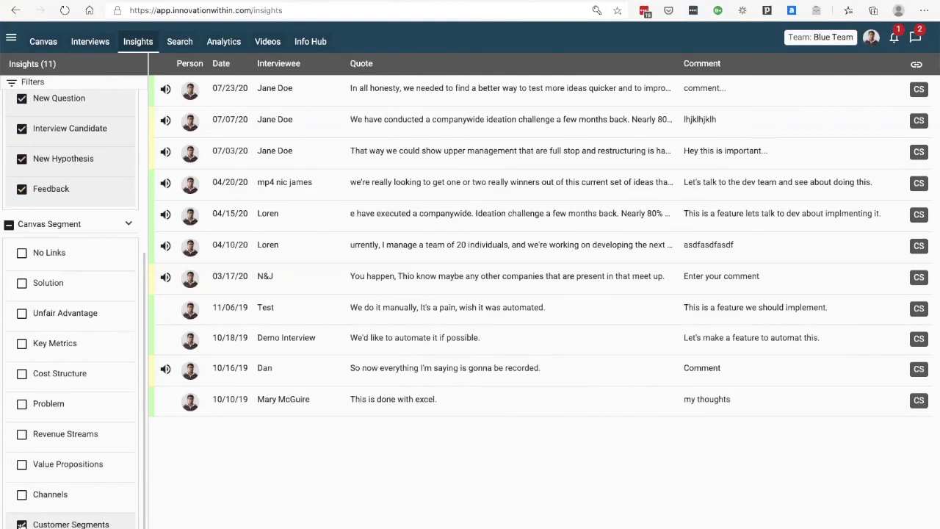
click(9, 225)
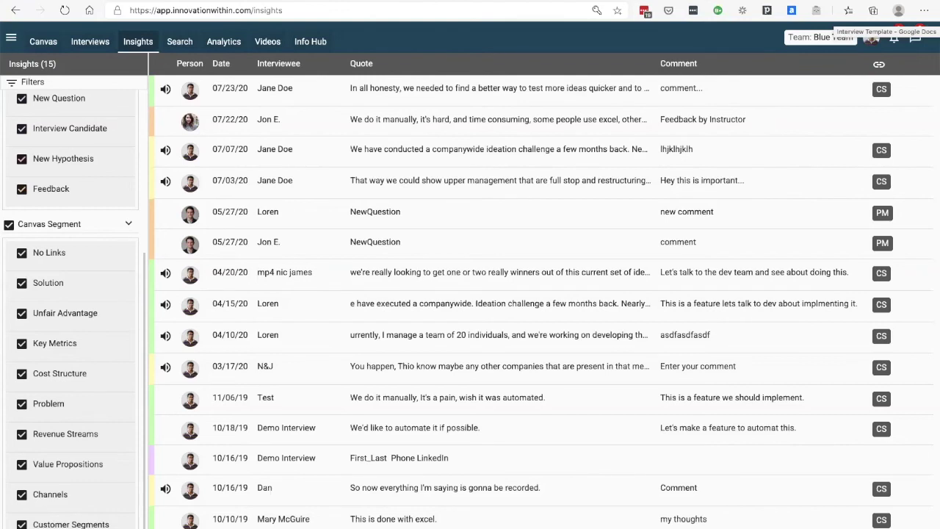
Return to the canvas and close the linked insights of Customer Segment Two.
click(43, 42)
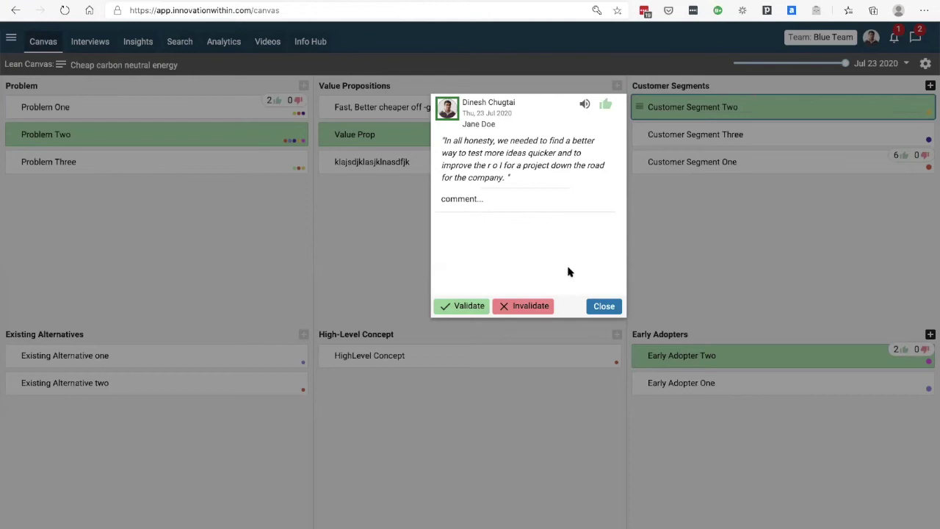
click(604, 305)
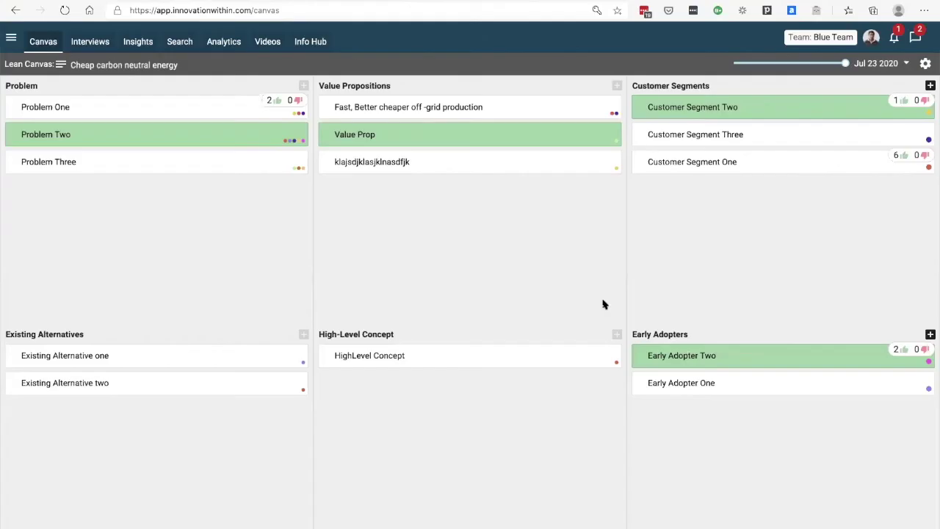